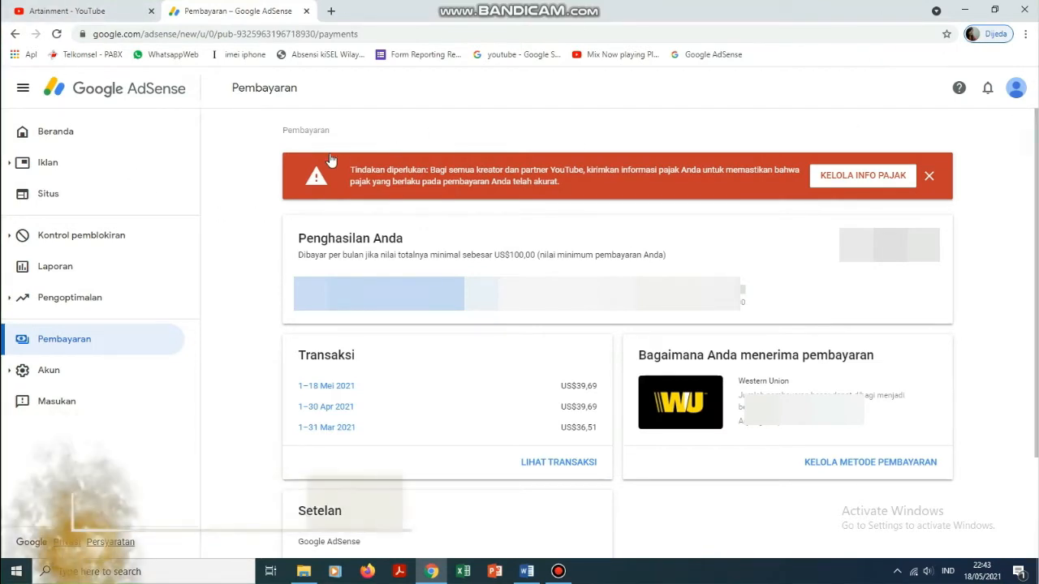
From the red banner, go to Kelola info pajak and choose TAMBAHKAN INFO PAJAK to trigger password verification.
left_click(854, 175)
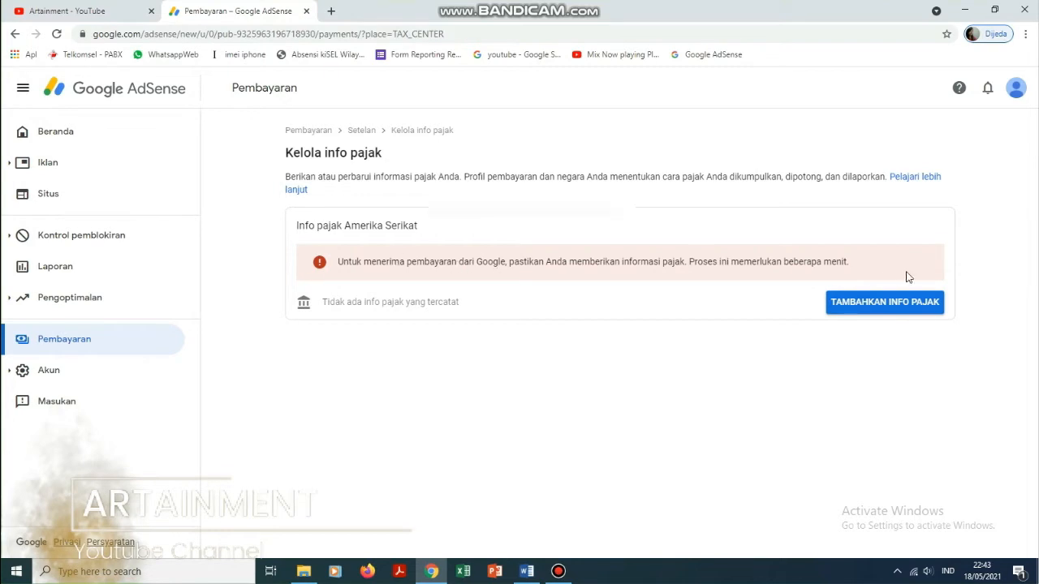
left_click(883, 302)
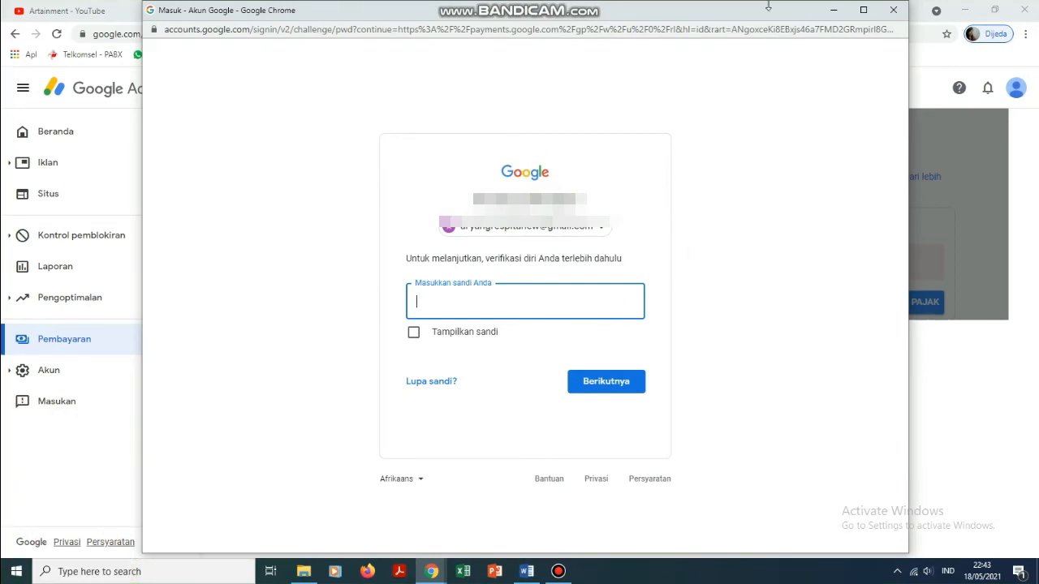
Maximize the Google sign-in window and submit the account password to verify identity.
double_click(730, 19)
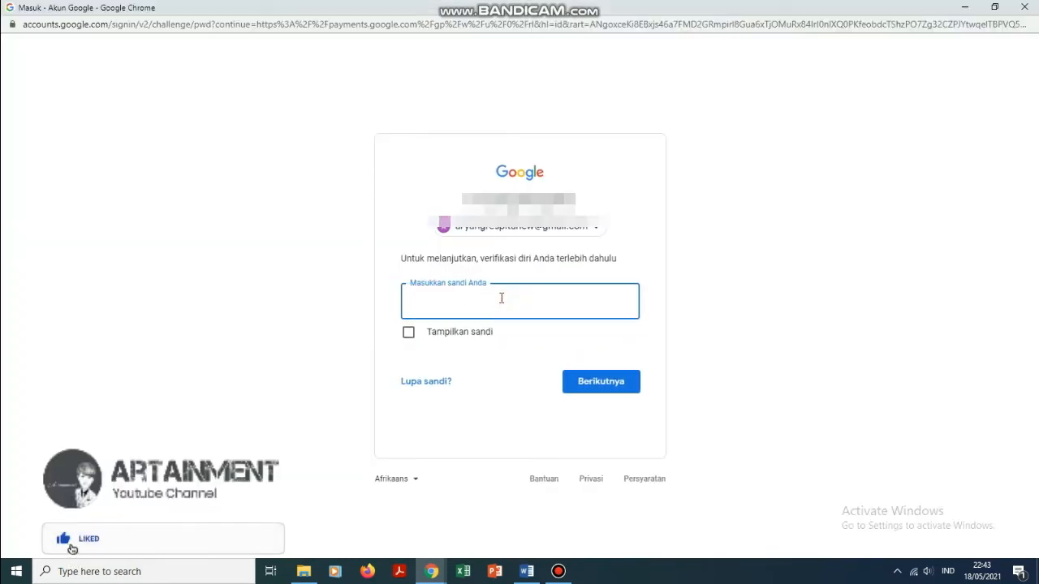
type("••••••")
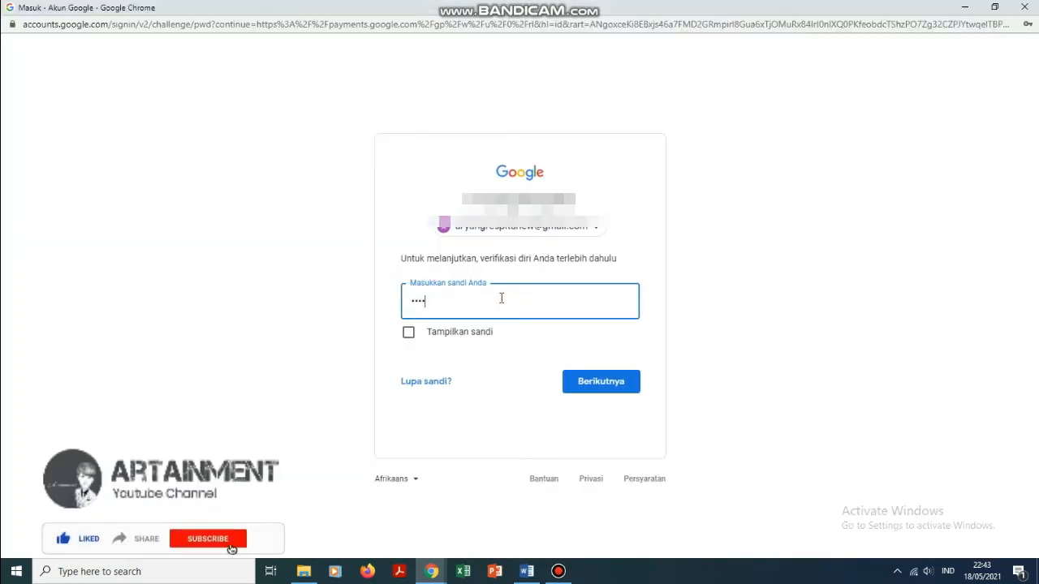
type("•••••")
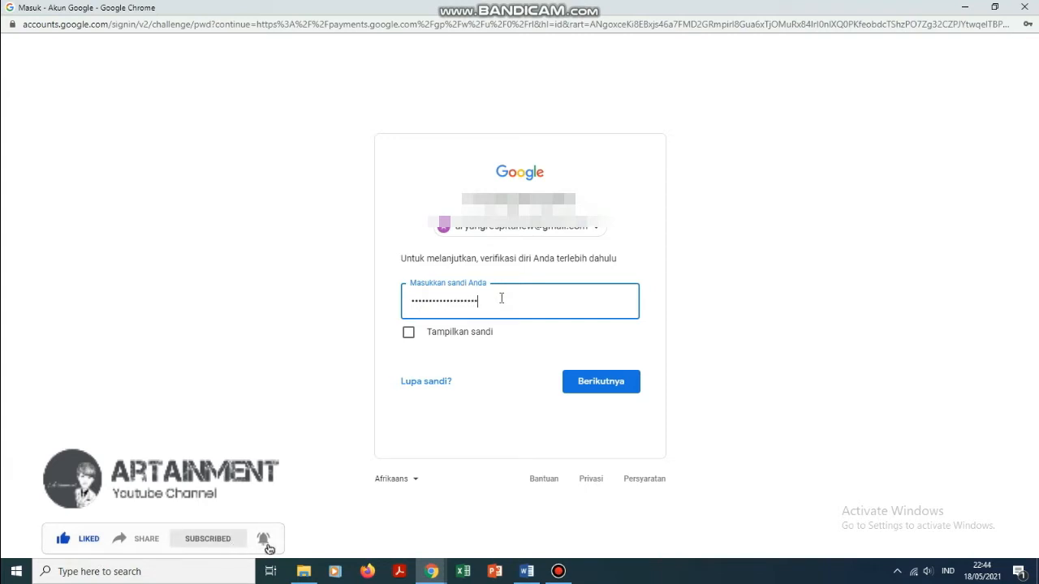
type("•")
key("Return")
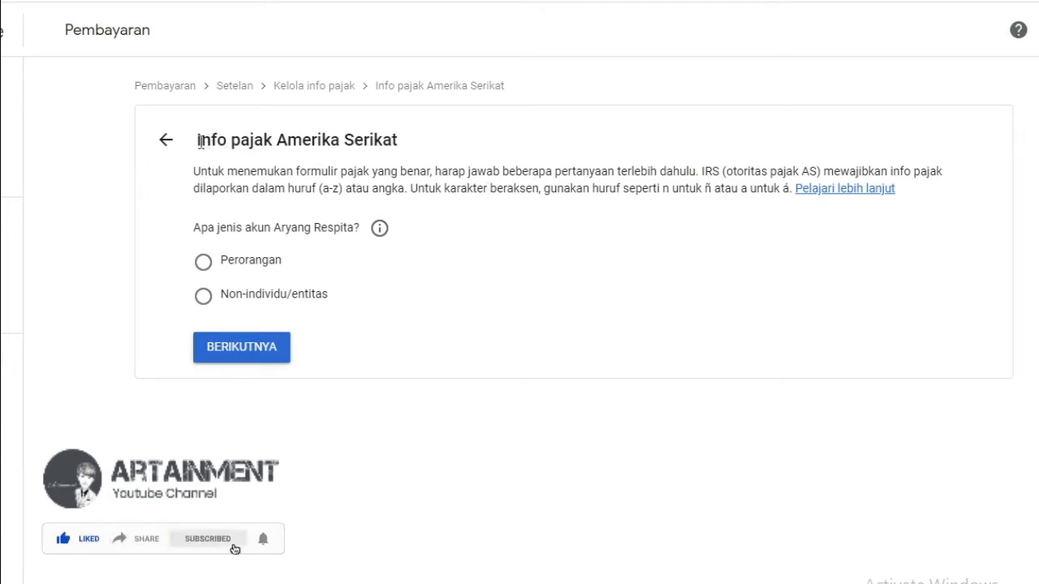
Select Perorangan as the account type and continue.
left_click_drag(195, 143, 417, 141)
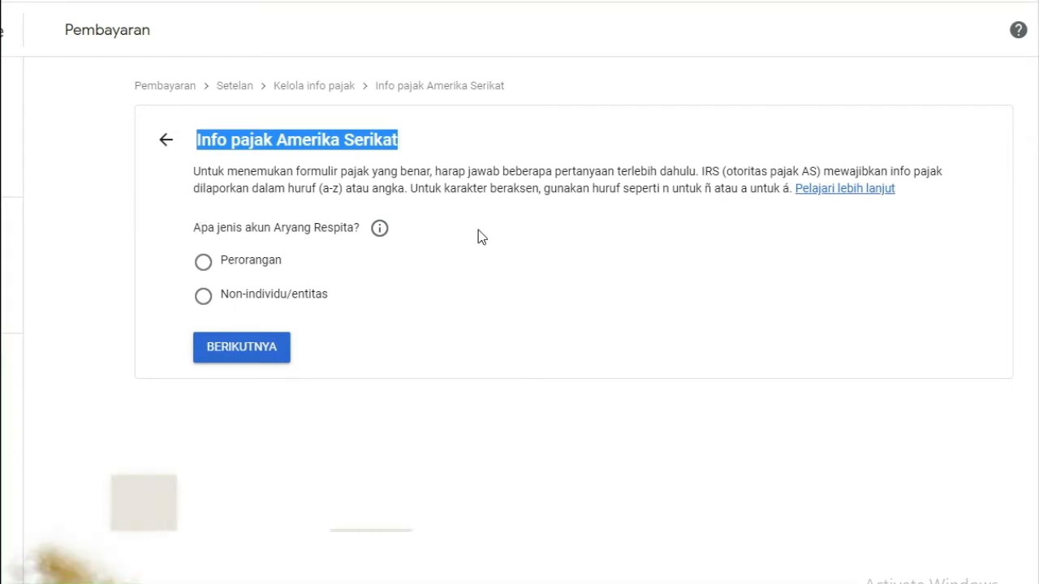
left_click(203, 261)
left_click(227, 250)
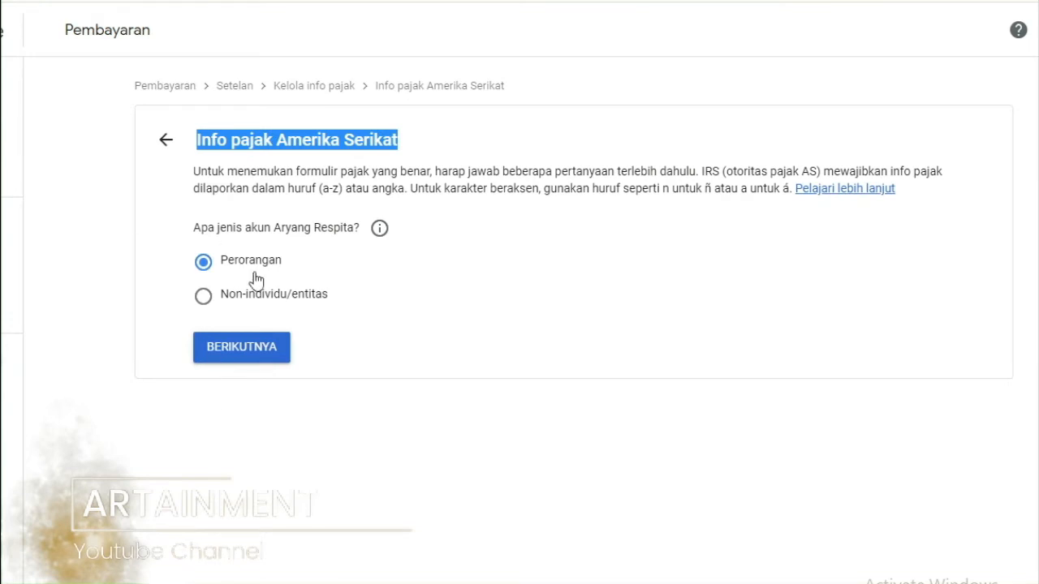
left_click(241, 354)
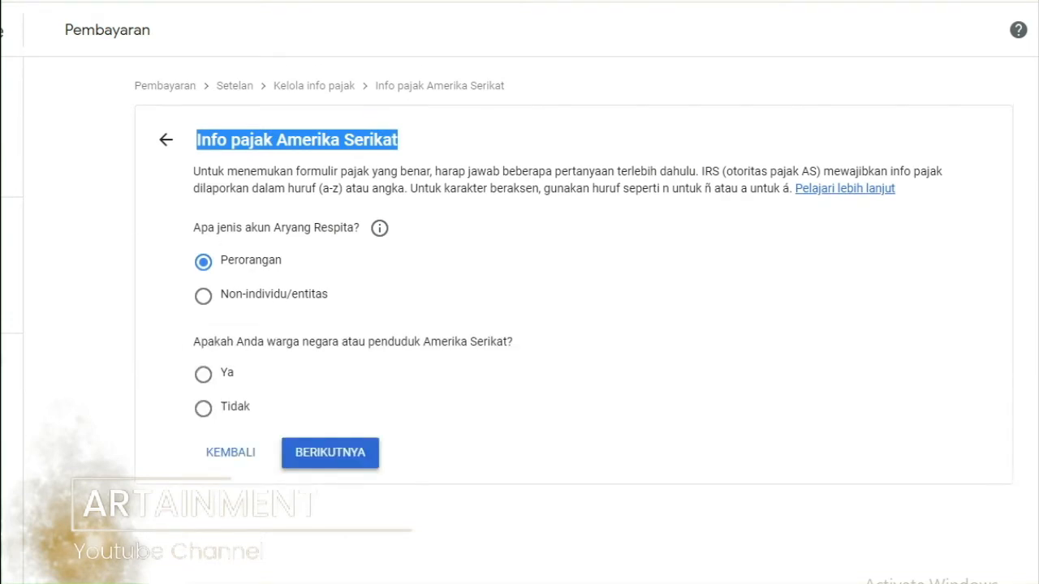
Answer Tidak to being a US citizen or resident and continue.
left_click(493, 289)
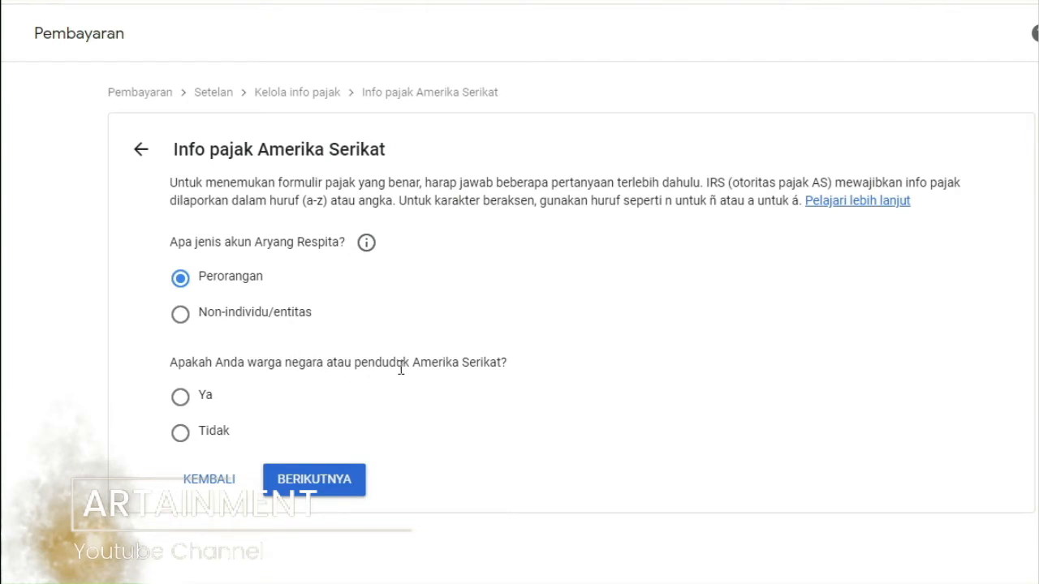
left_click(552, 366)
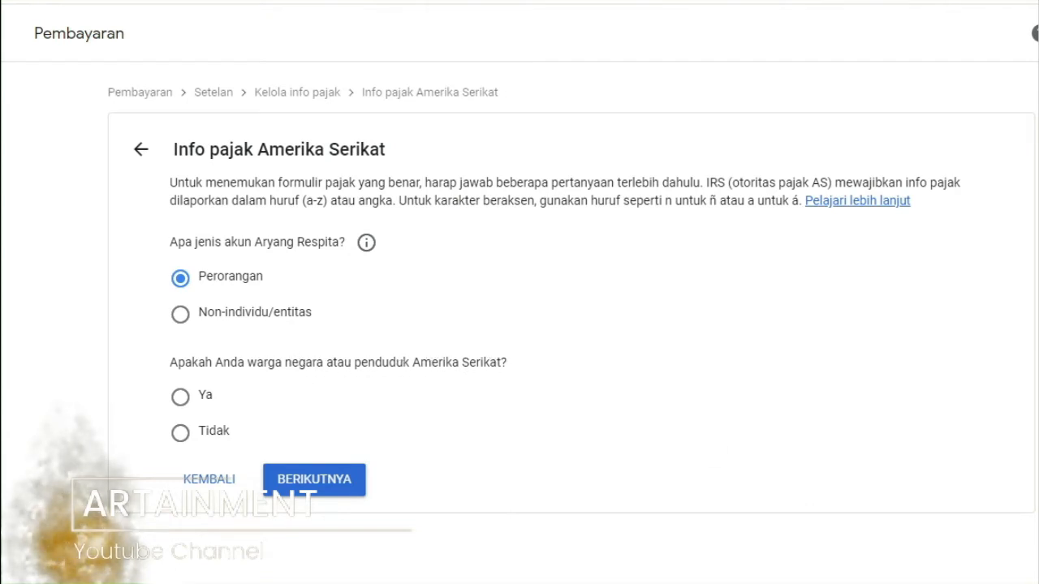
left_click(180, 433)
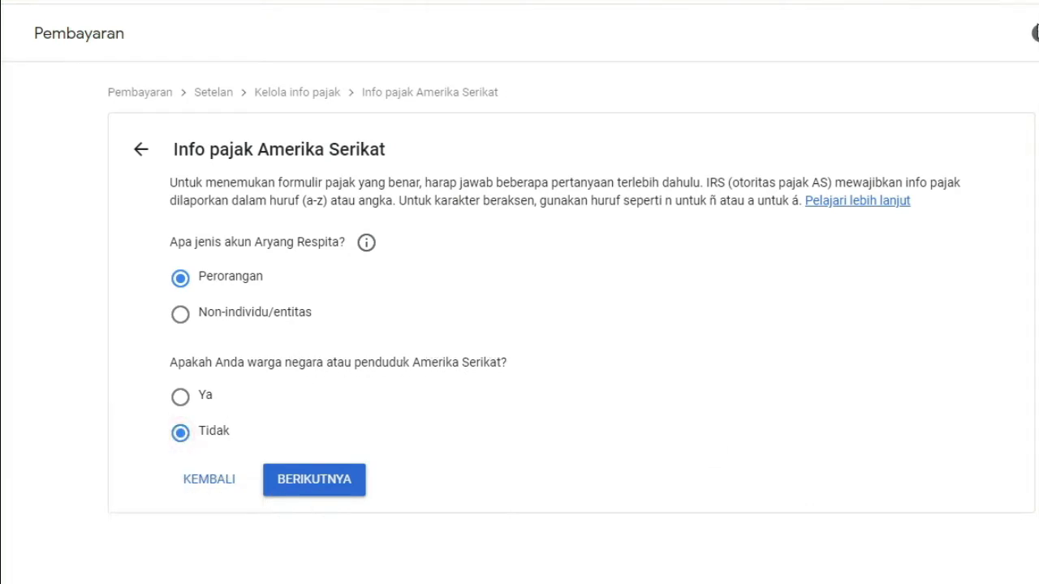
left_click(323, 485)
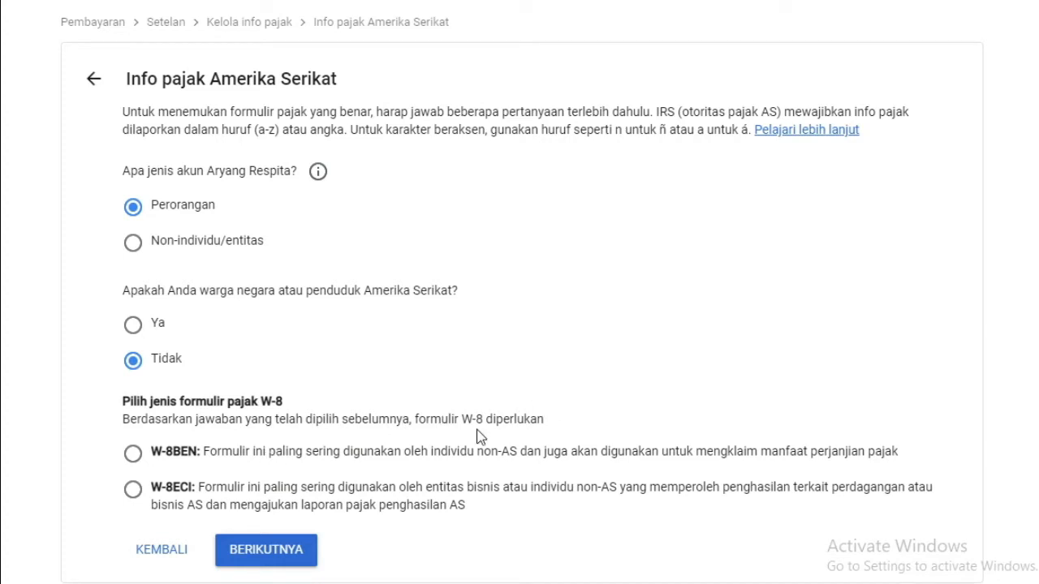
Select the W-8BEN form type and start the W-8BEN form.
left_click(564, 412)
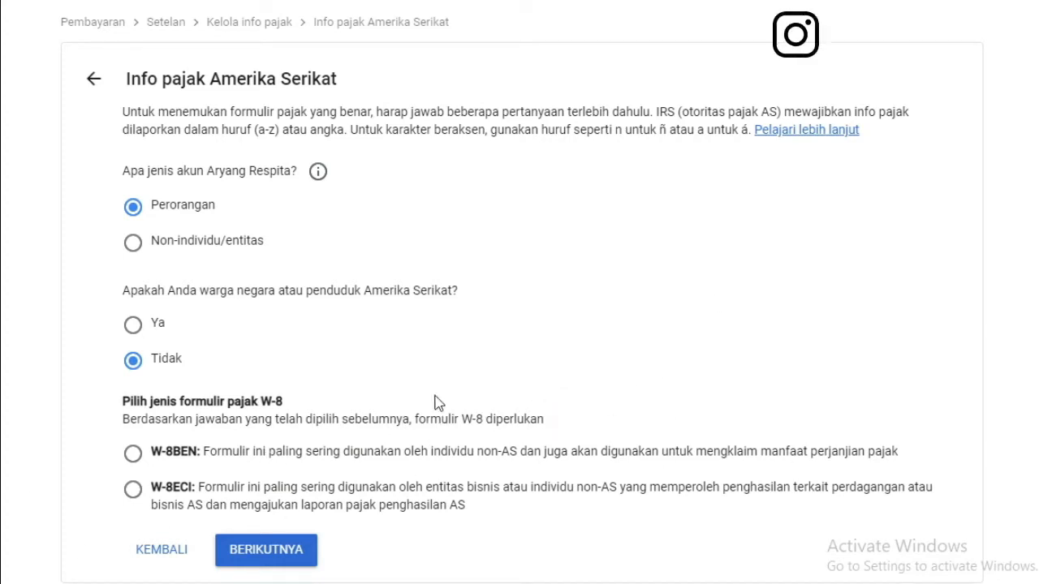
left_click(710, 380)
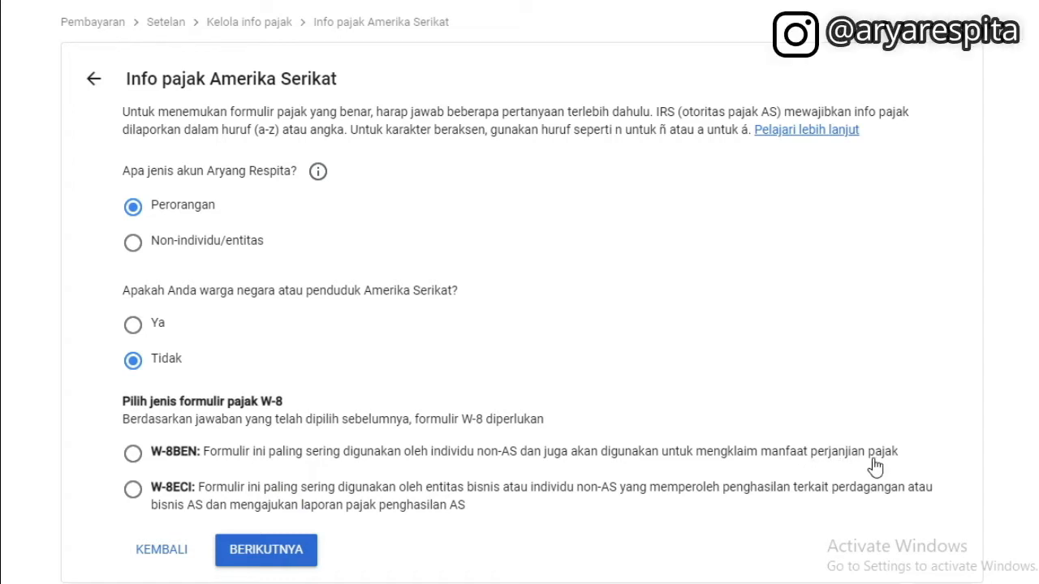
left_click(133, 454)
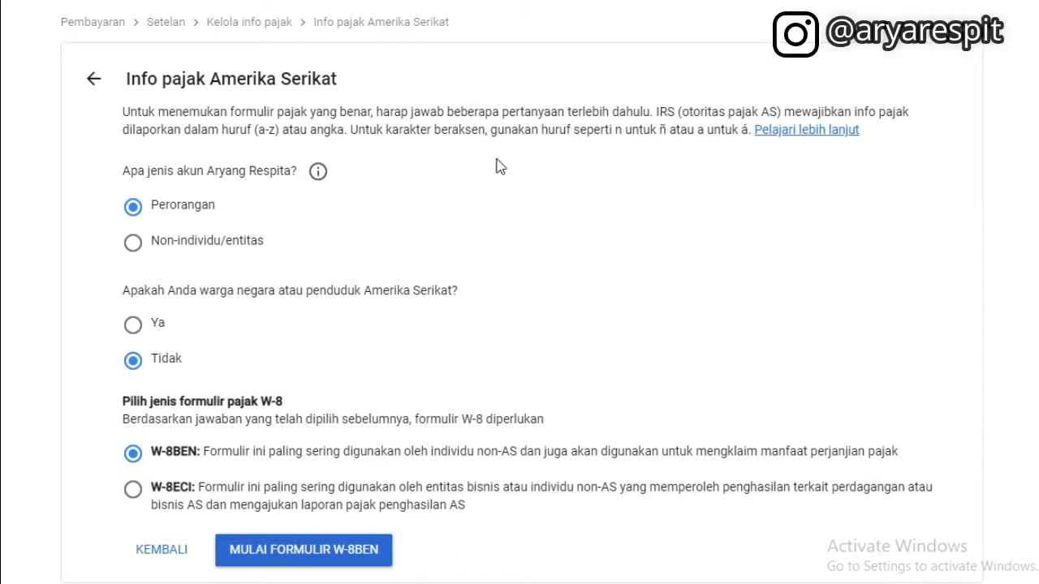
left_click(307, 558)
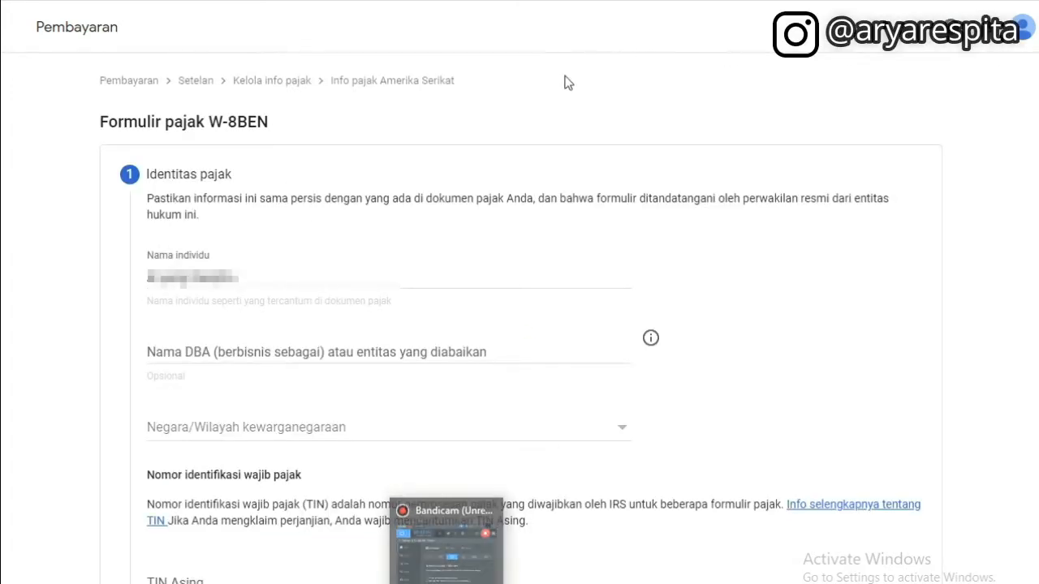
Check the individual's name in the name field.
left_click(846, 255)
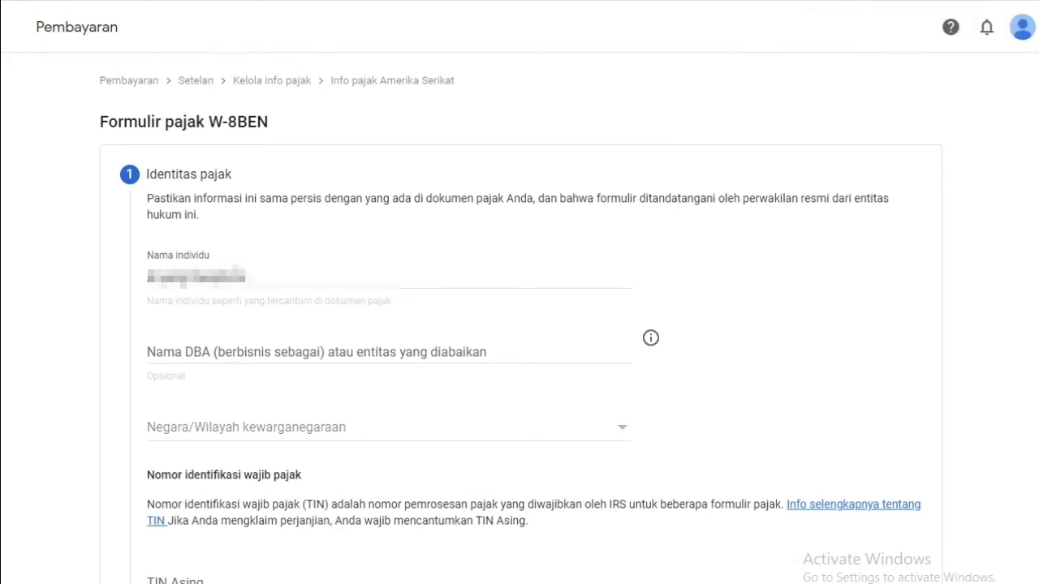
left_click(251, 276)
left_click_drag(301, 271, 145, 288)
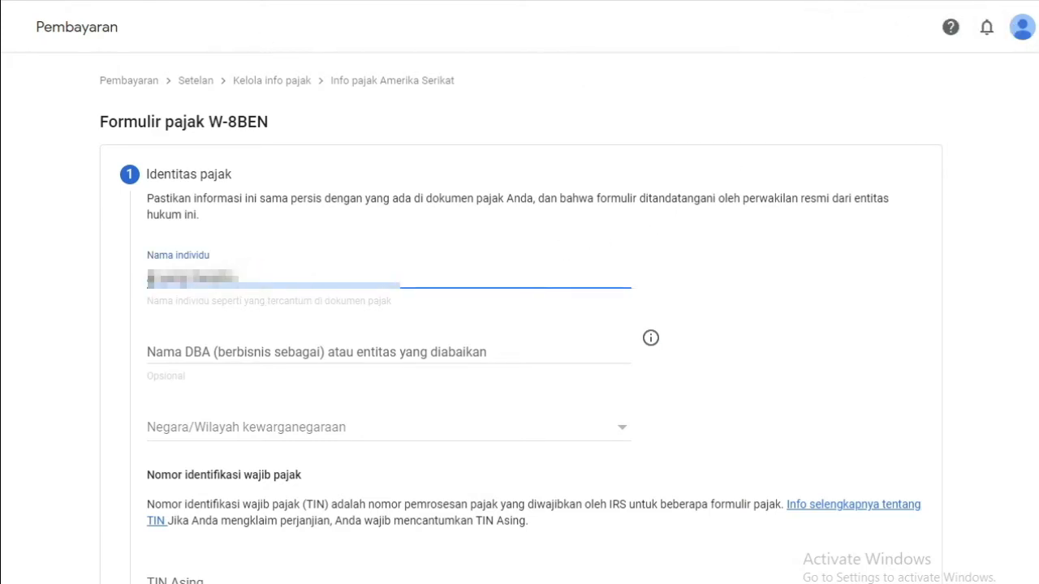
left_click(841, 329)
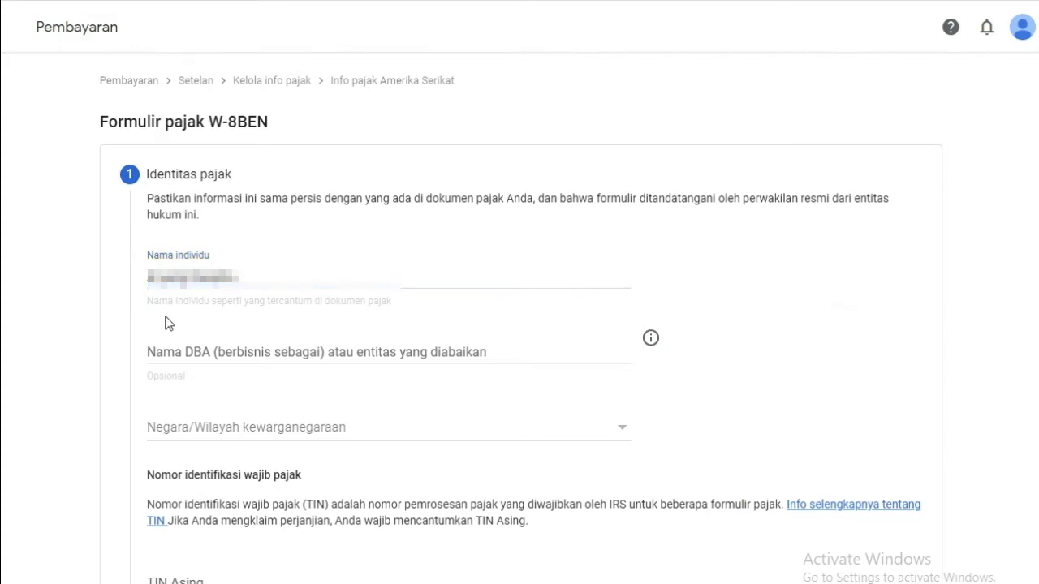
left_click_drag(255, 275, 146, 293)
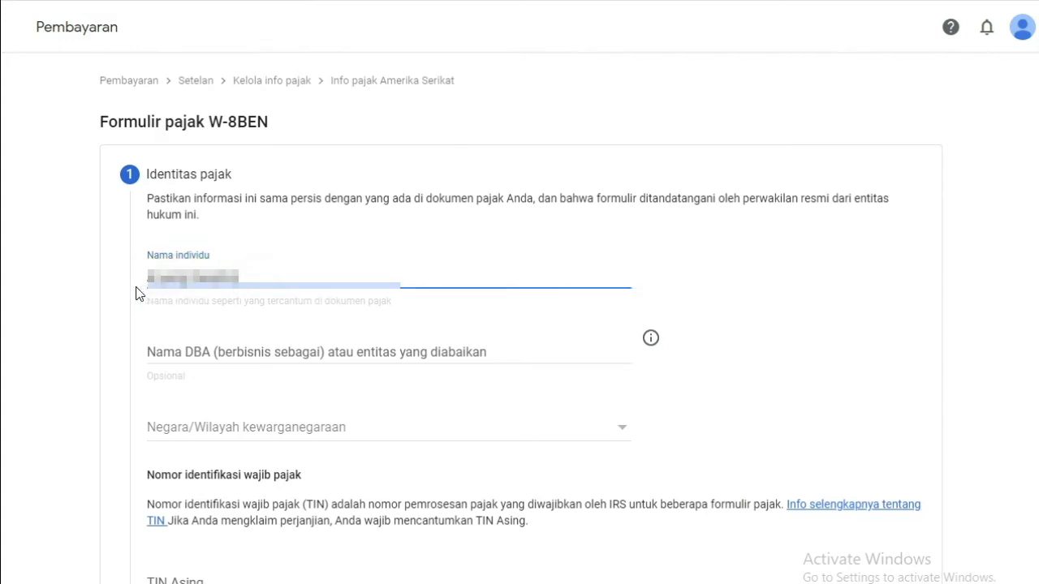
left_click(121, 290)
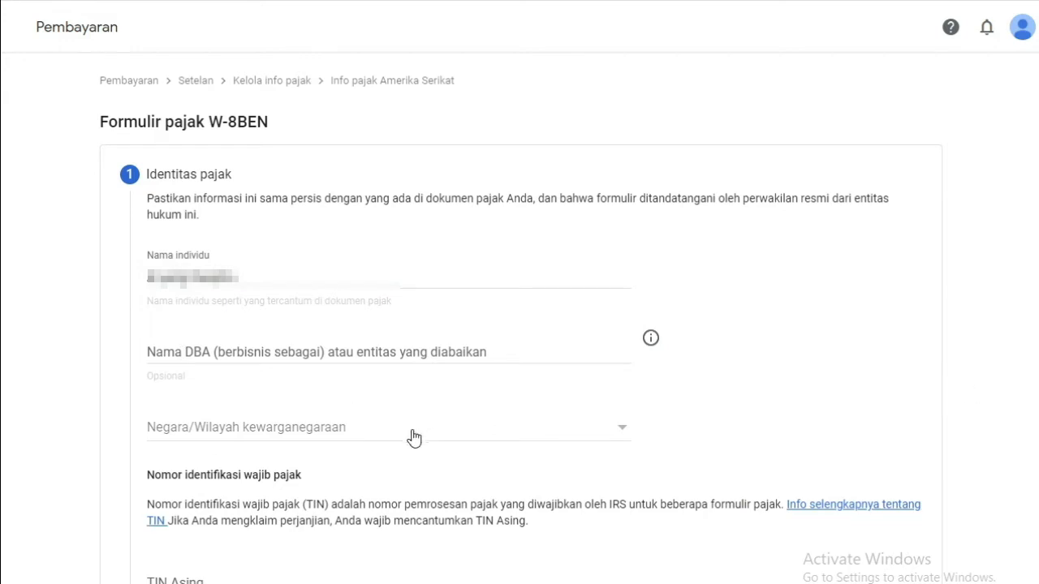
Set citizenship to Indonesia.
left_click(621, 436)
scroll(336, 447, "down", 10)
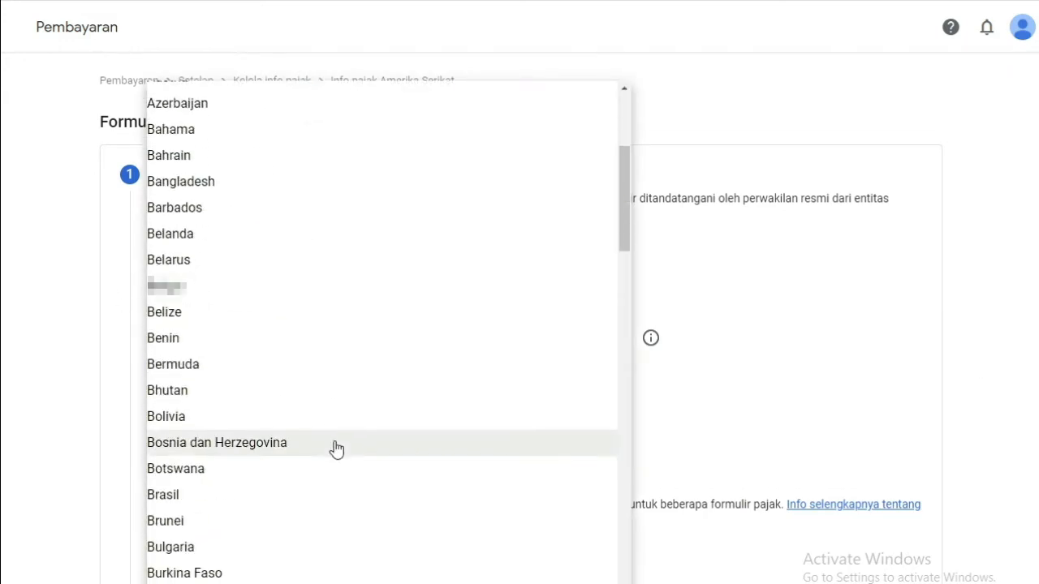
scroll(276, 475, "down", 6)
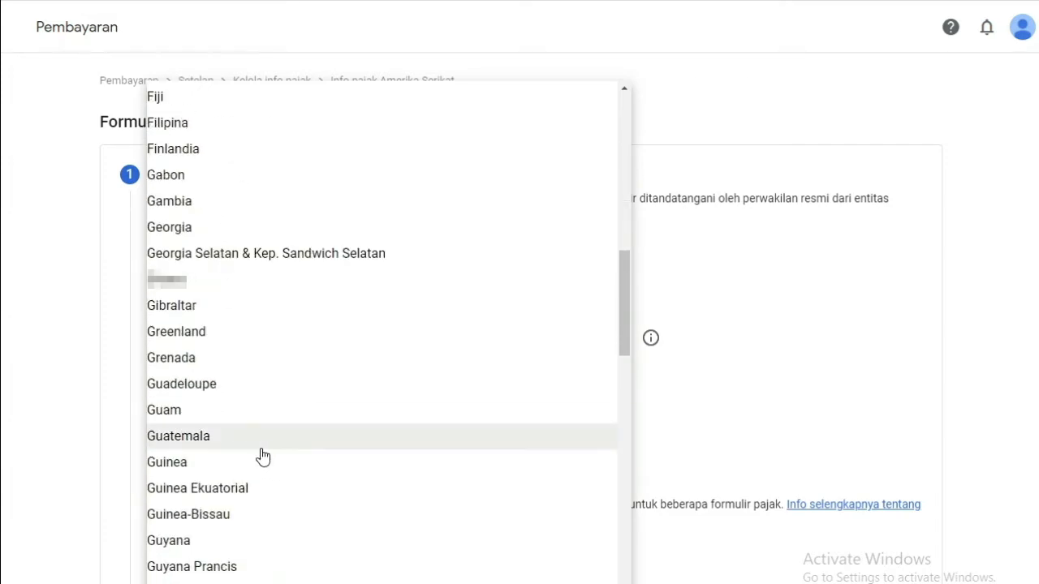
scroll(256, 463, "down", 3)
left_click(200, 398)
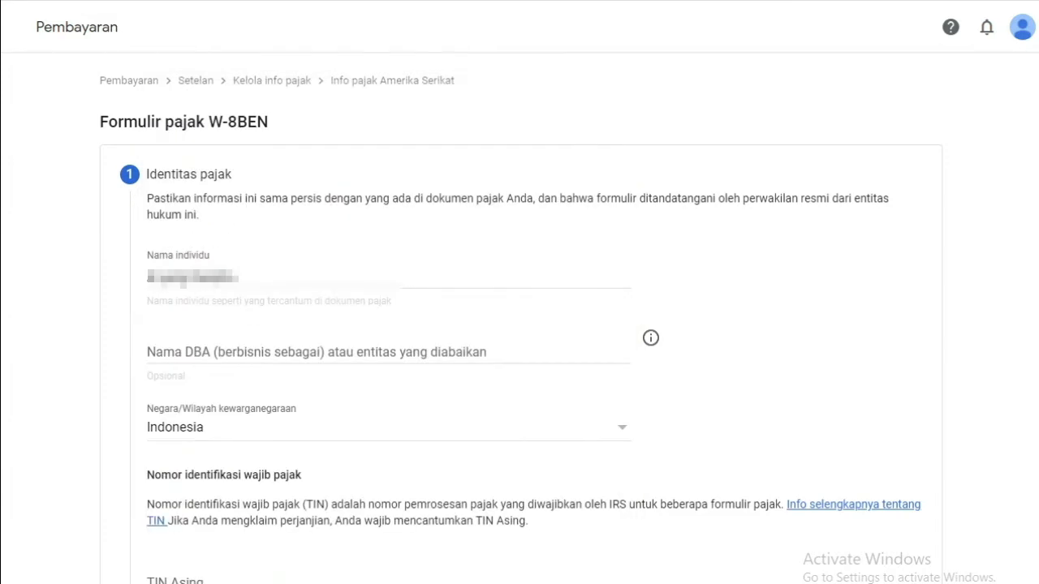
scroll(529, 404, "down", 3)
scroll(73, 281, "down", 1)
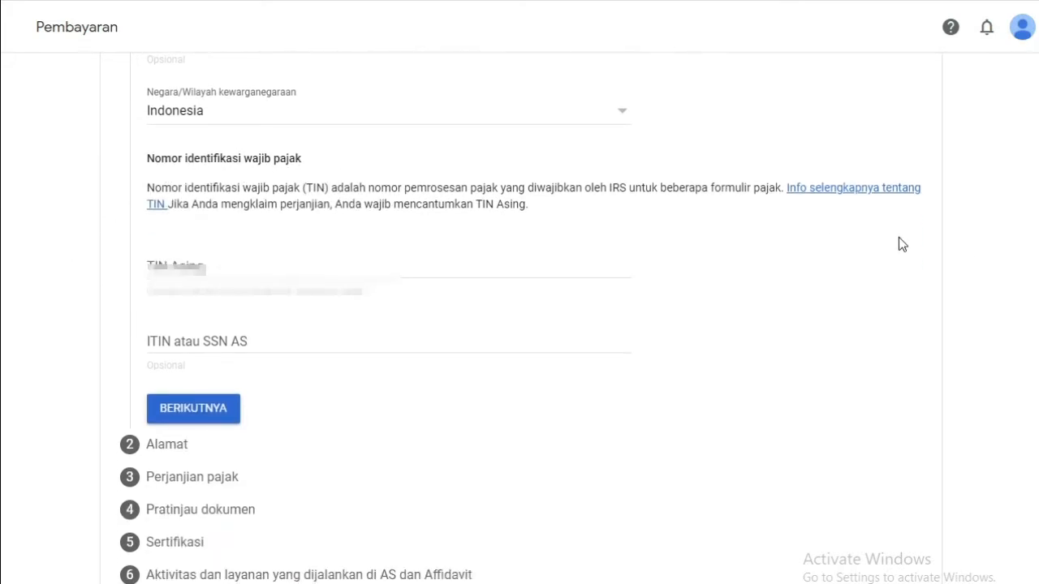
Paste the NPWP into the foreign TIN field and submit the tax identity details.
left_click(247, 262)
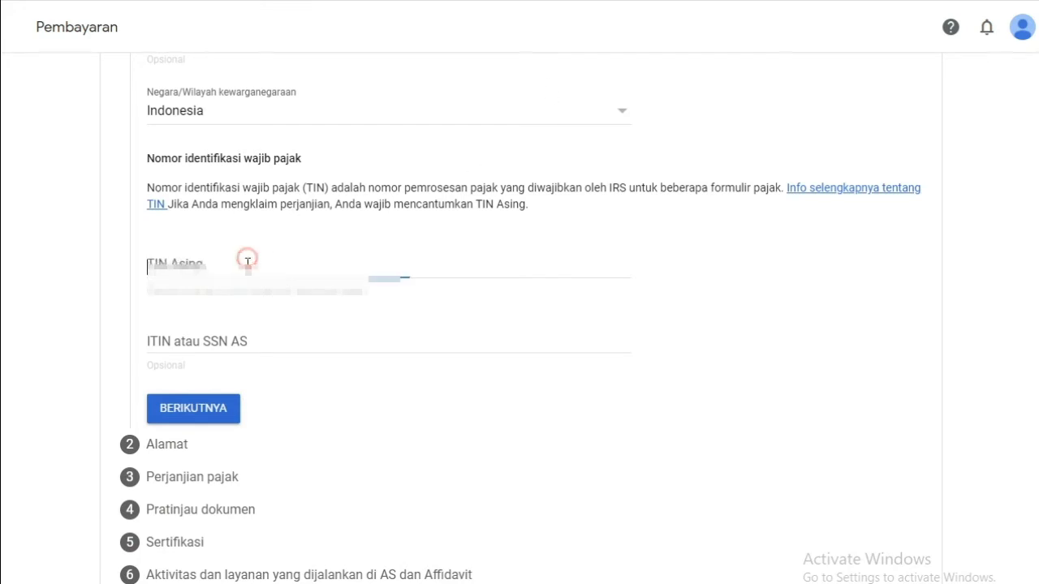
left_click(842, 283)
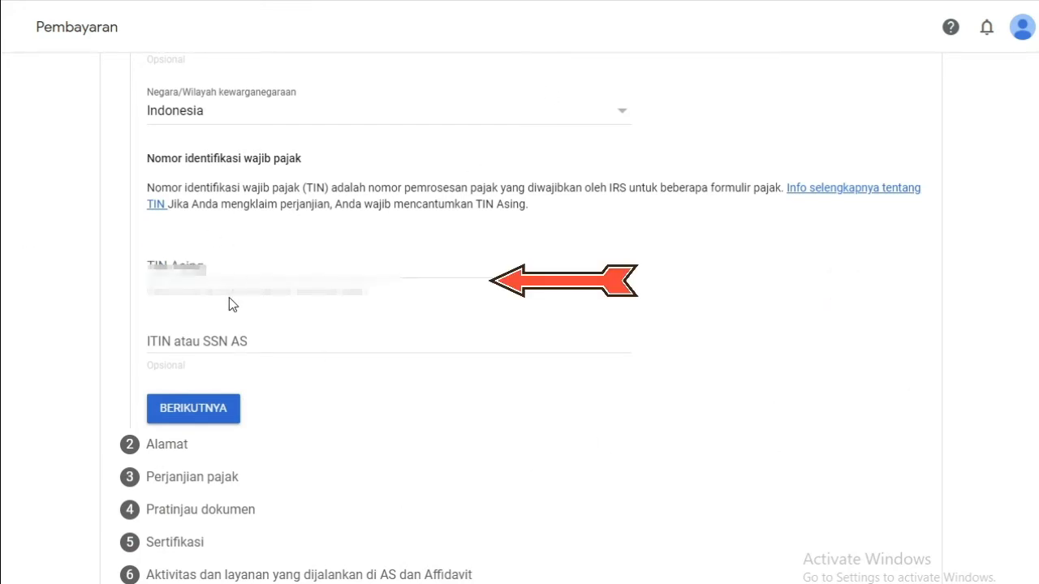
left_click(203, 267)
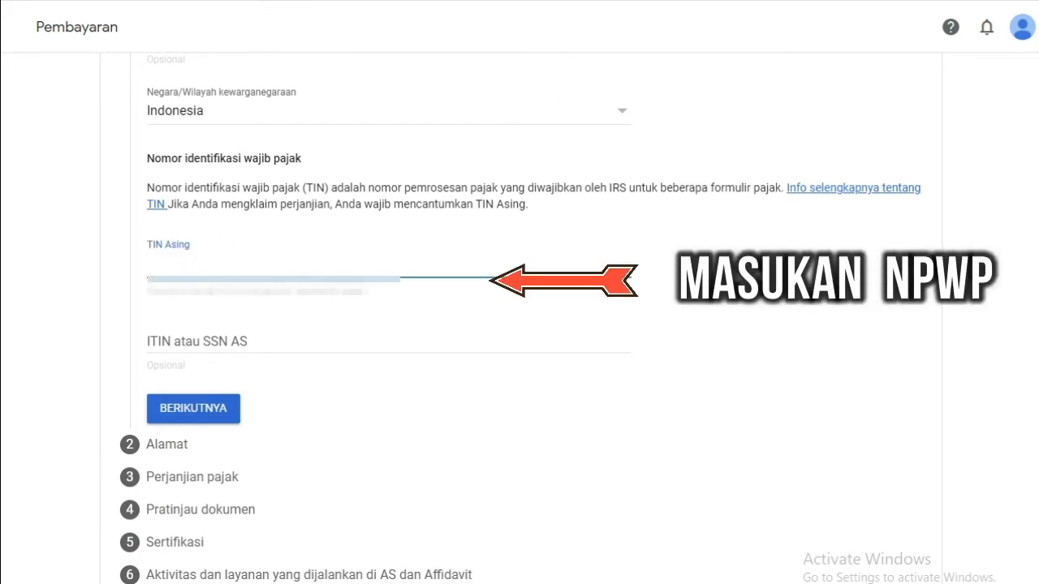
left_click(888, 243)
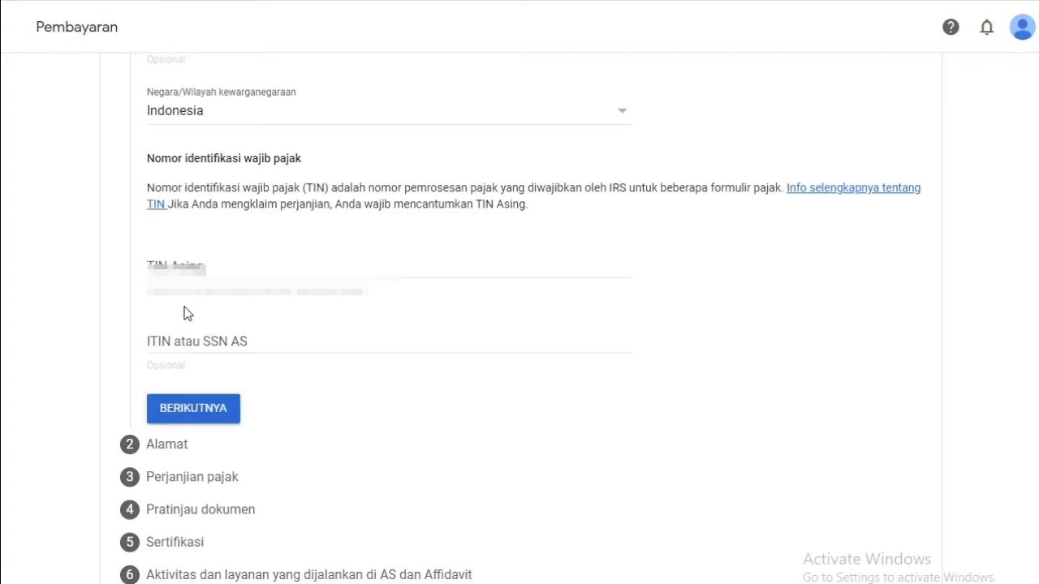
left_click(244, 259)
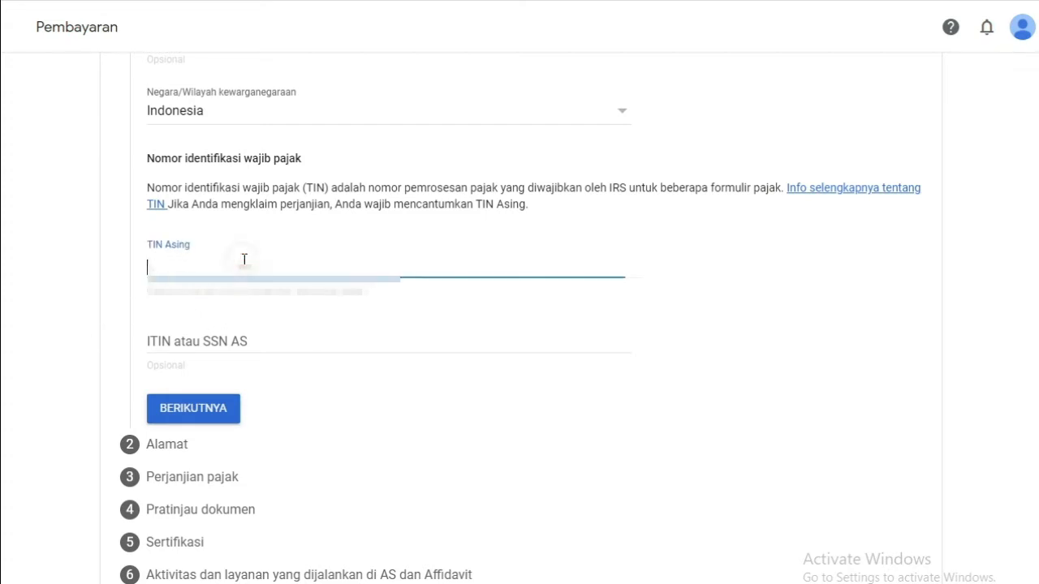
left_click(235, 260)
right_click(187, 261)
left_click(232, 391)
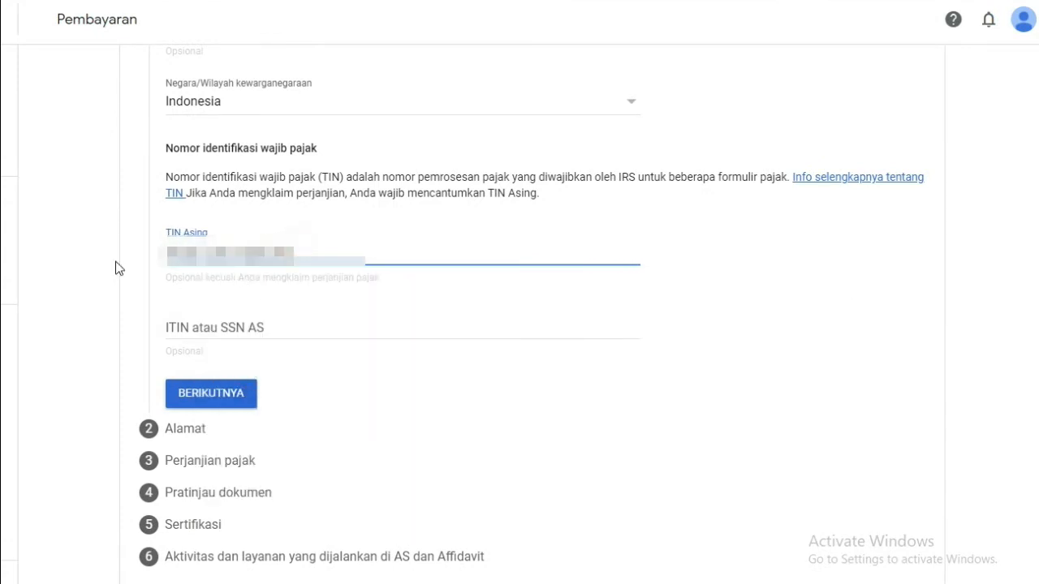
left_click(536, 382)
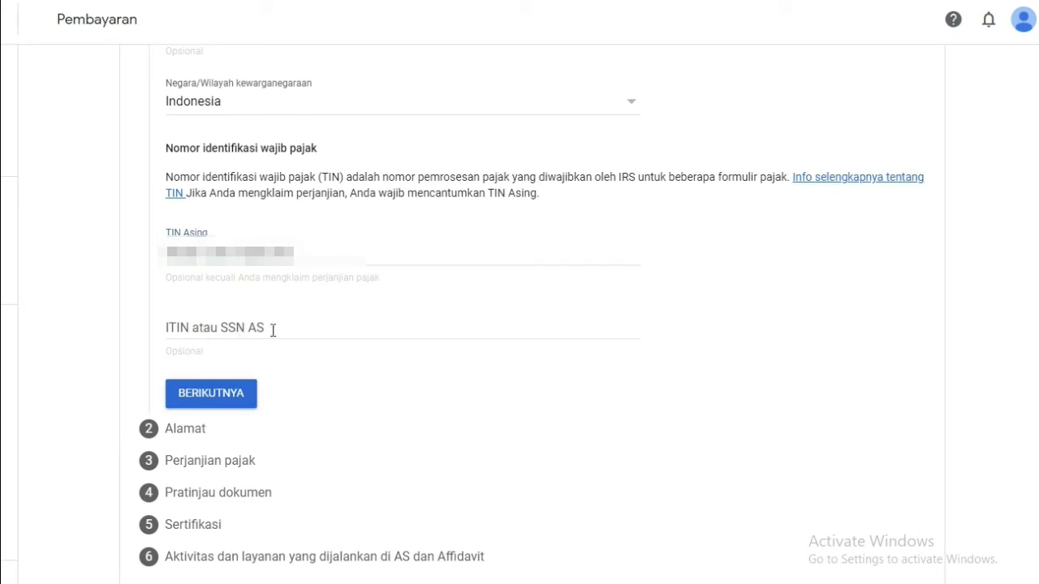
left_click(555, 372)
left_click(636, 379)
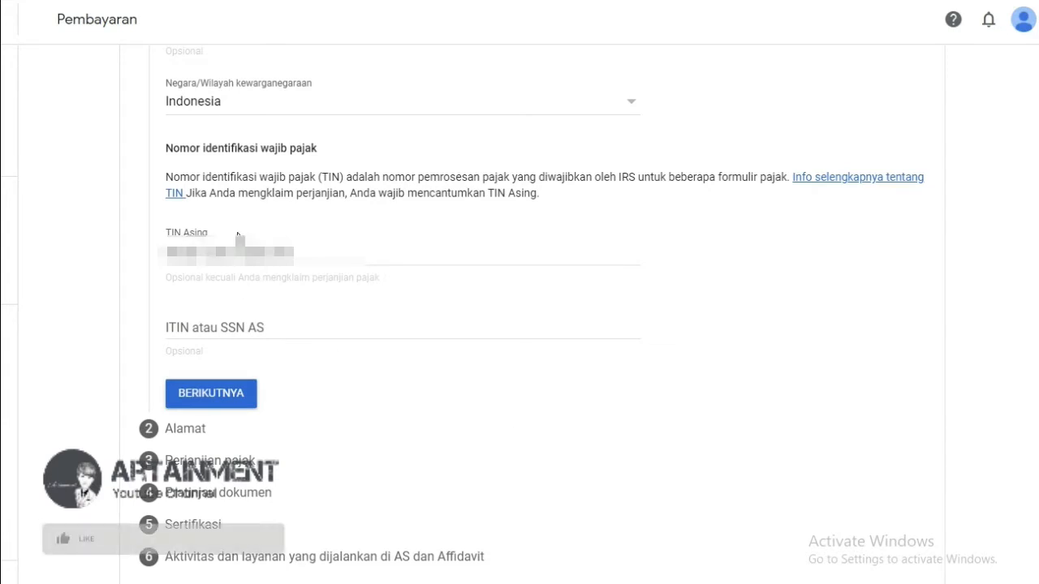
left_click(484, 422)
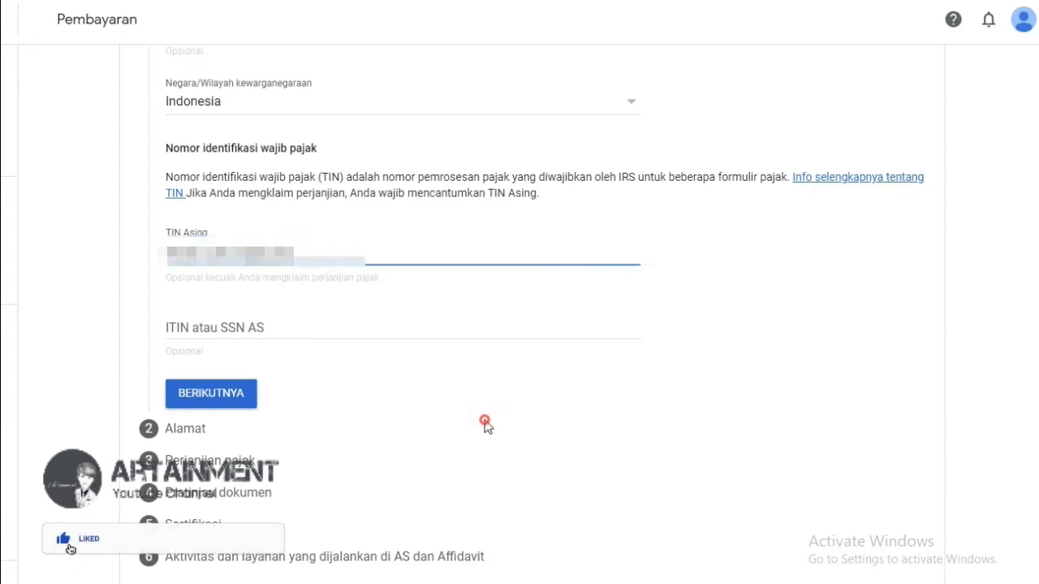
left_click(206, 394)
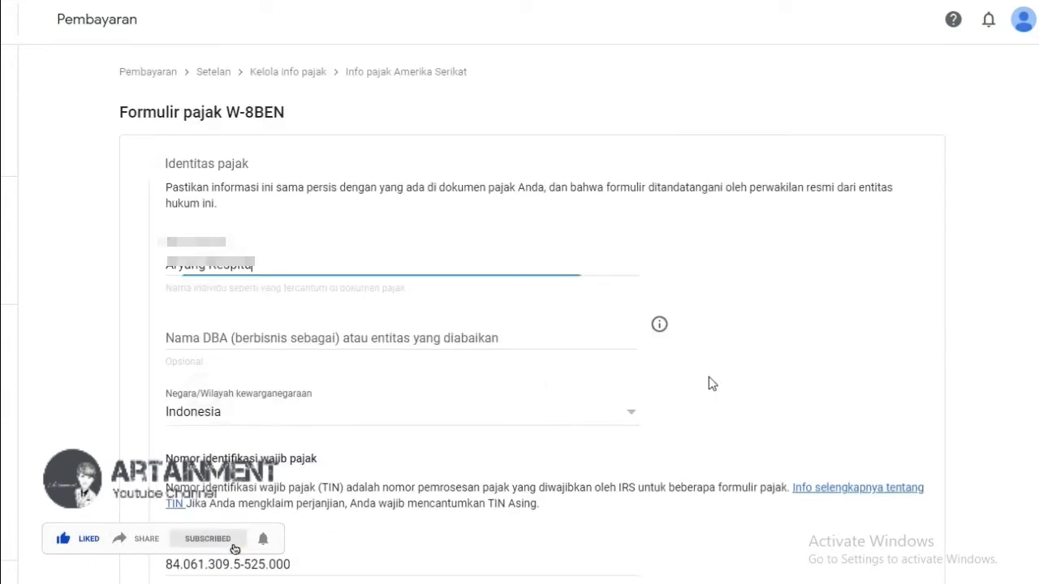
Review the tax identity summary at the top of the address step.
scroll(493, 237, "down", 1)
scroll(493, 237, "up", 2)
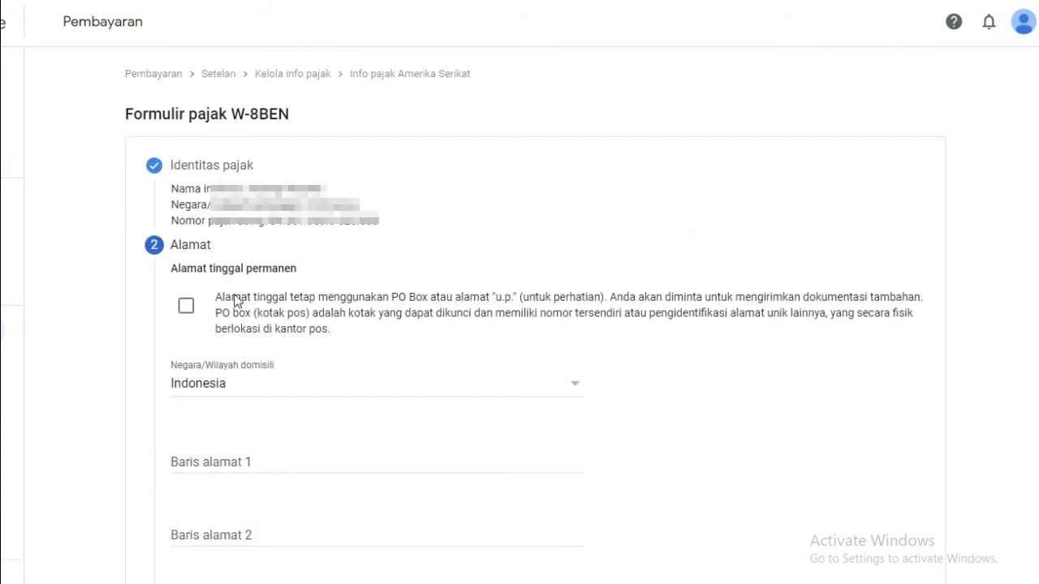
left_click_drag(173, 160, 515, 220)
left_click(517, 215)
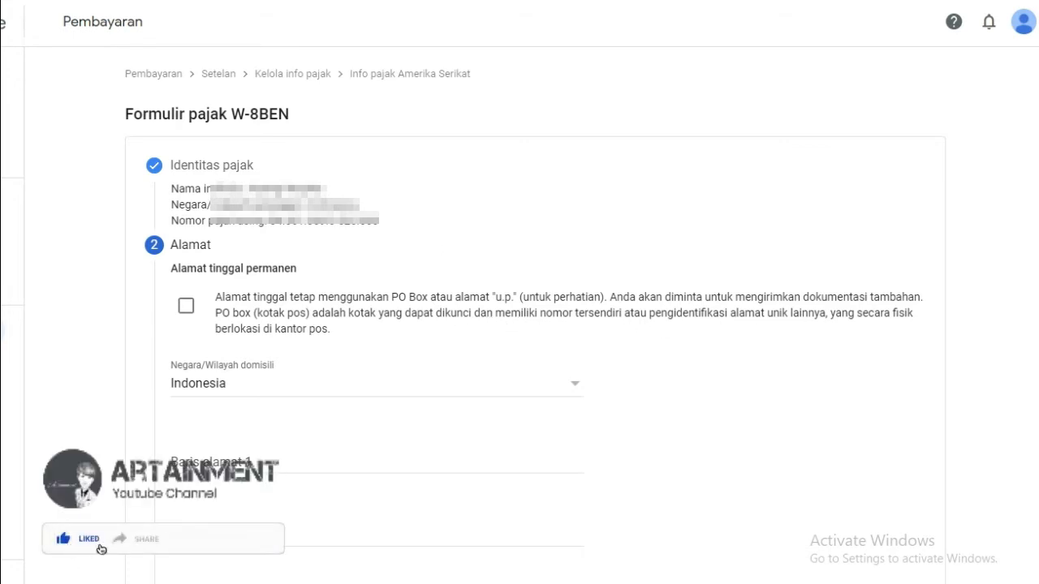
scroll(647, 324, "down", 1)
scroll(646, 320, "down", 1)
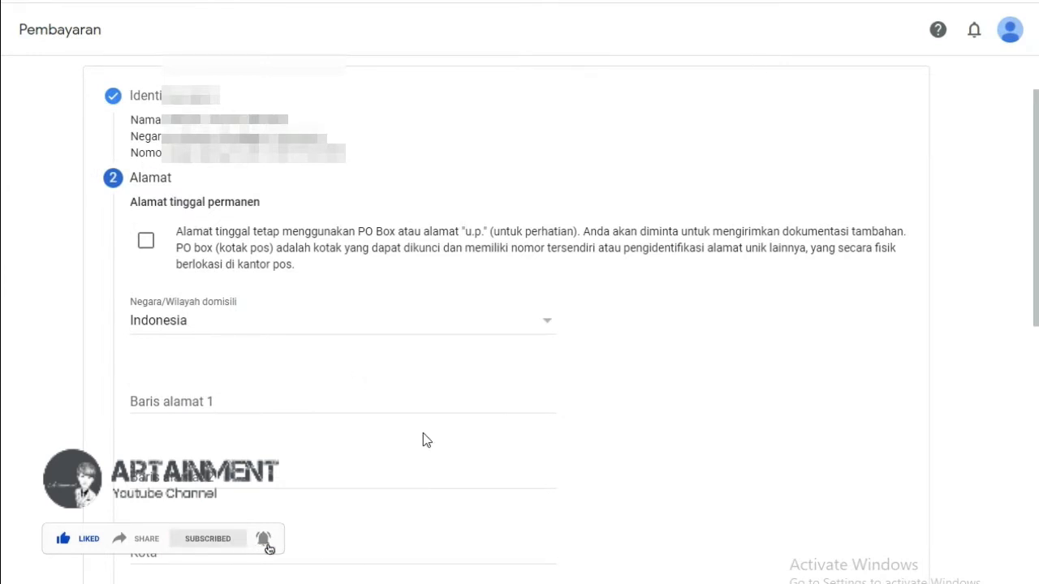
scroll(818, 342, "down", 2)
scroll(513, 297, "up", 2)
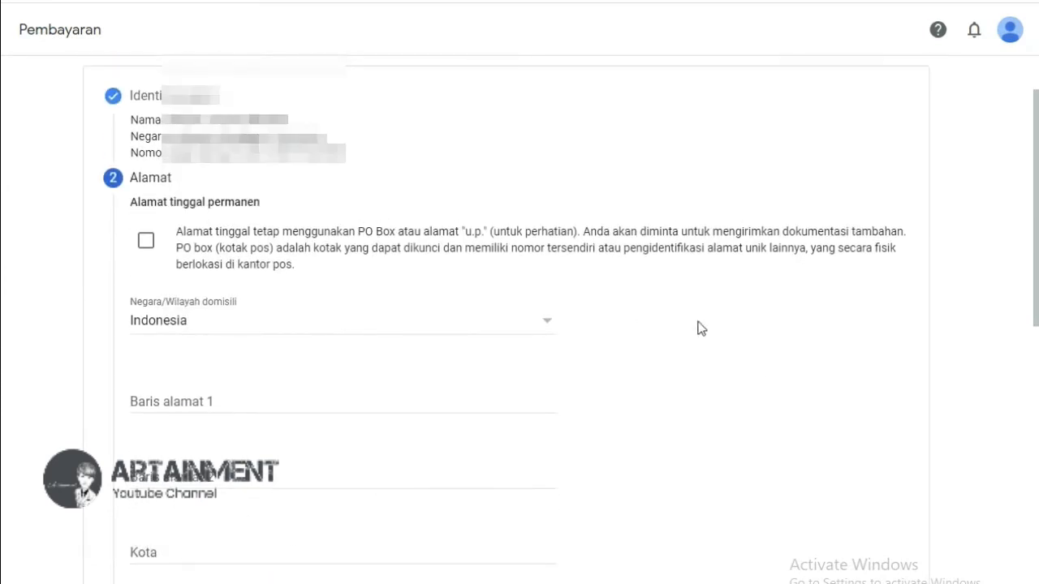
scroll(1031, 283, "up", 1)
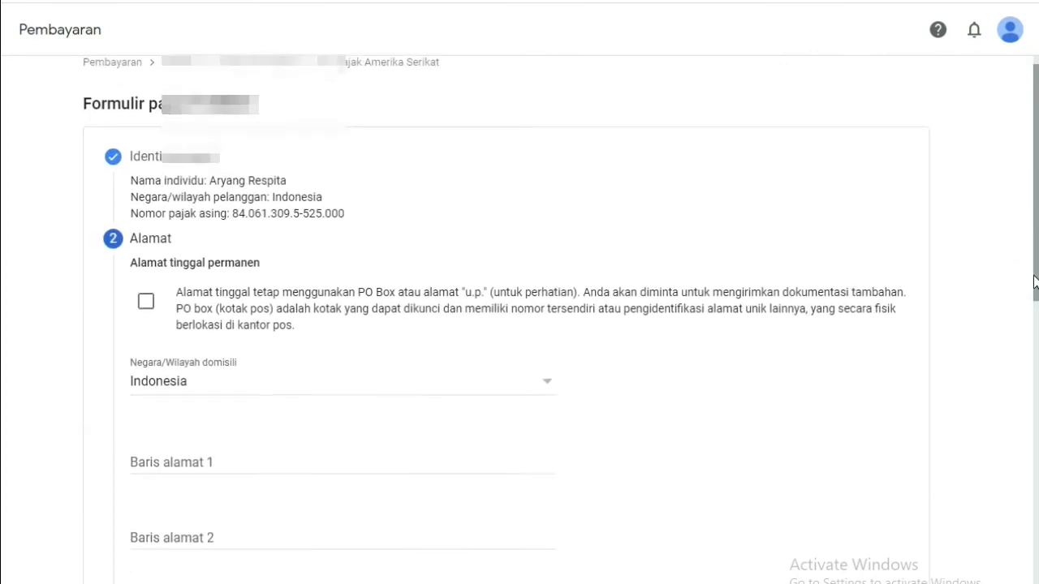
scroll(1034, 304, "down", 2)
Paste the street address into Baris alamat 1, then fill Baris alamat 2 and the Kota city.
left_click(181, 344)
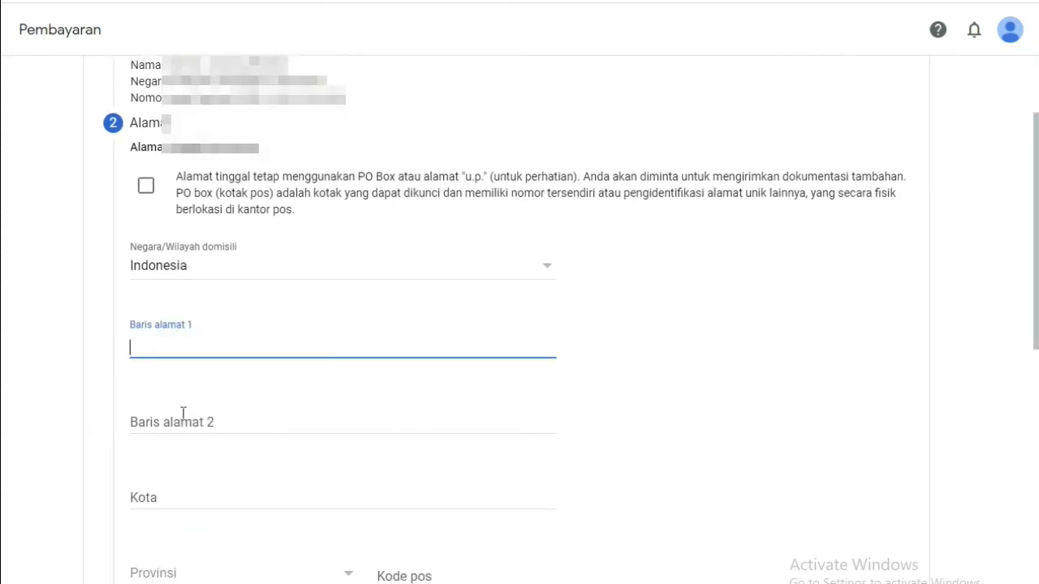
left_click(140, 418)
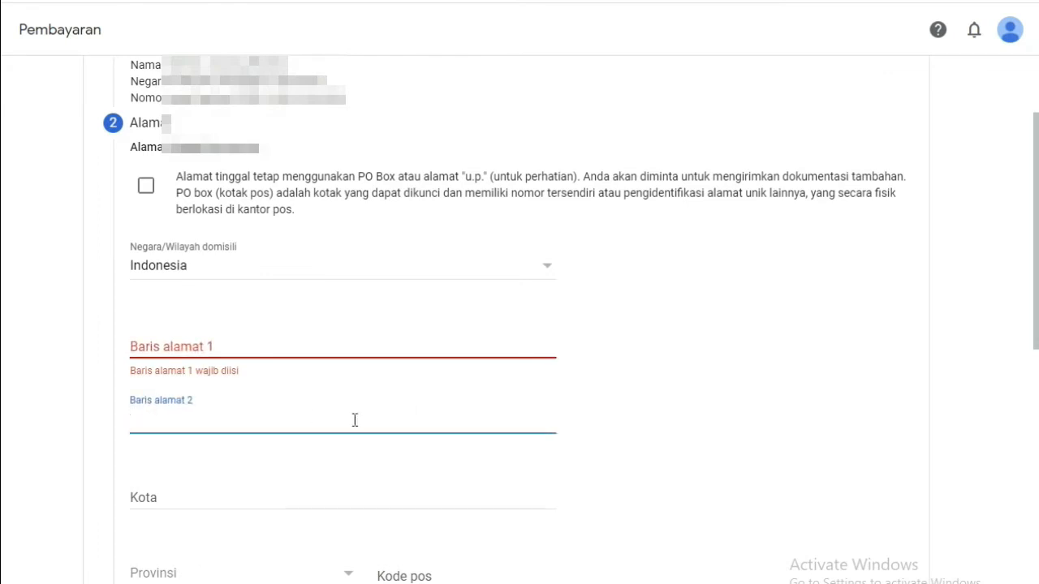
left_click(268, 415)
left_click(266, 340)
left_click(199, 348)
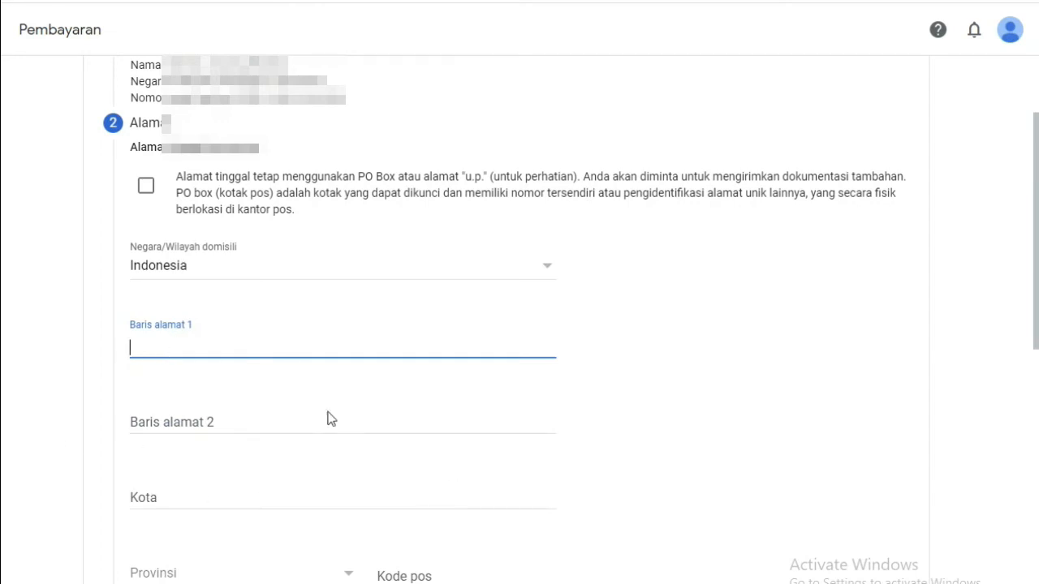
left_click(167, 347)
right_click(159, 348)
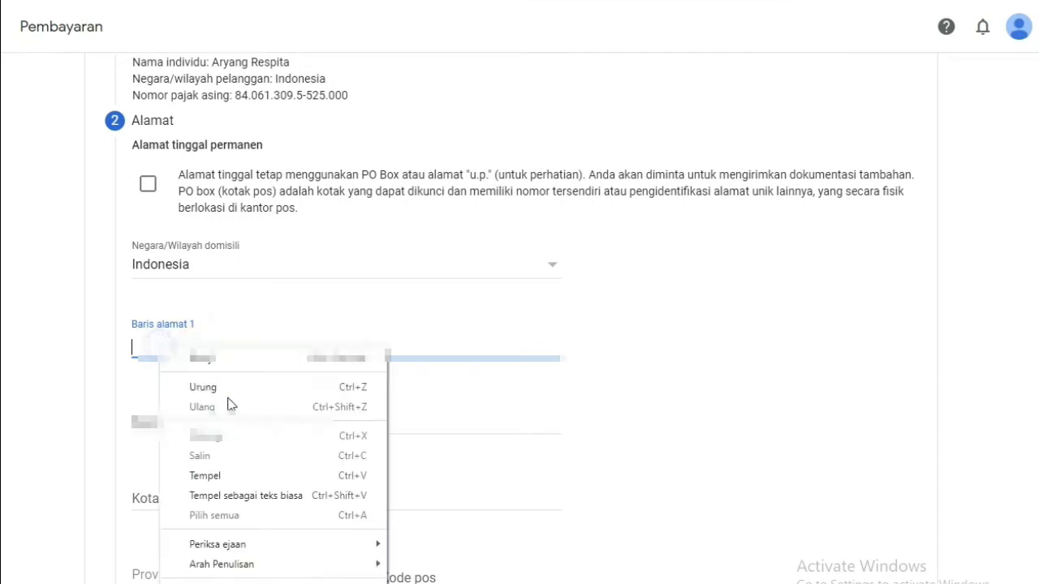
left_click(220, 473)
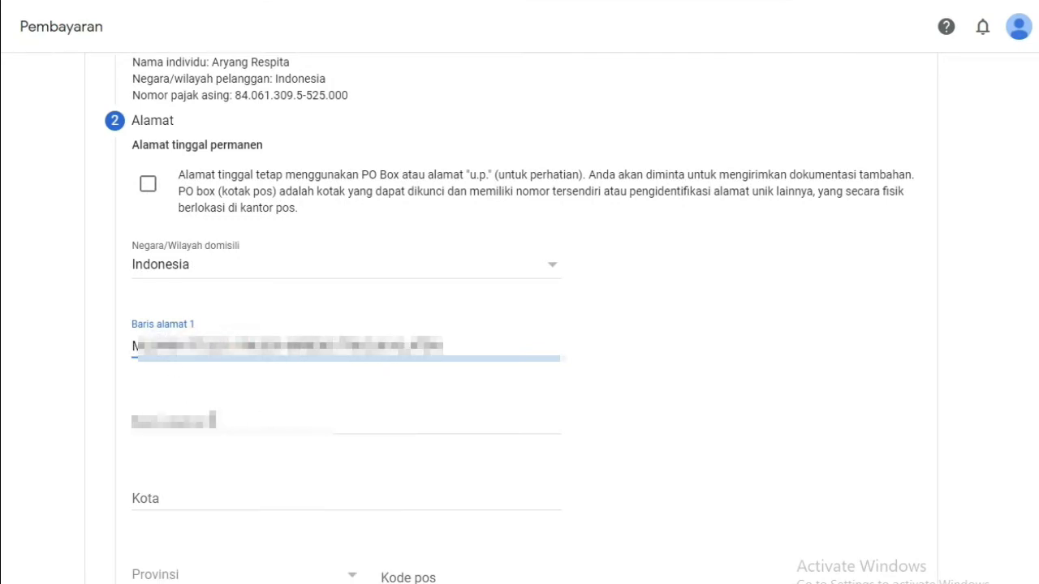
key("Tab")
left_click(193, 499)
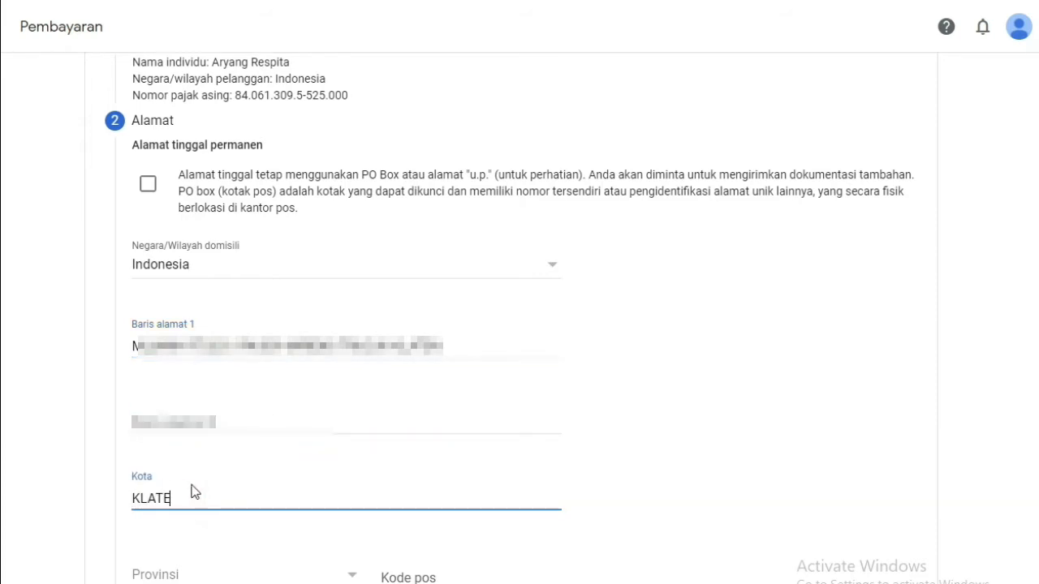
scroll(364, 506, "down", 1)
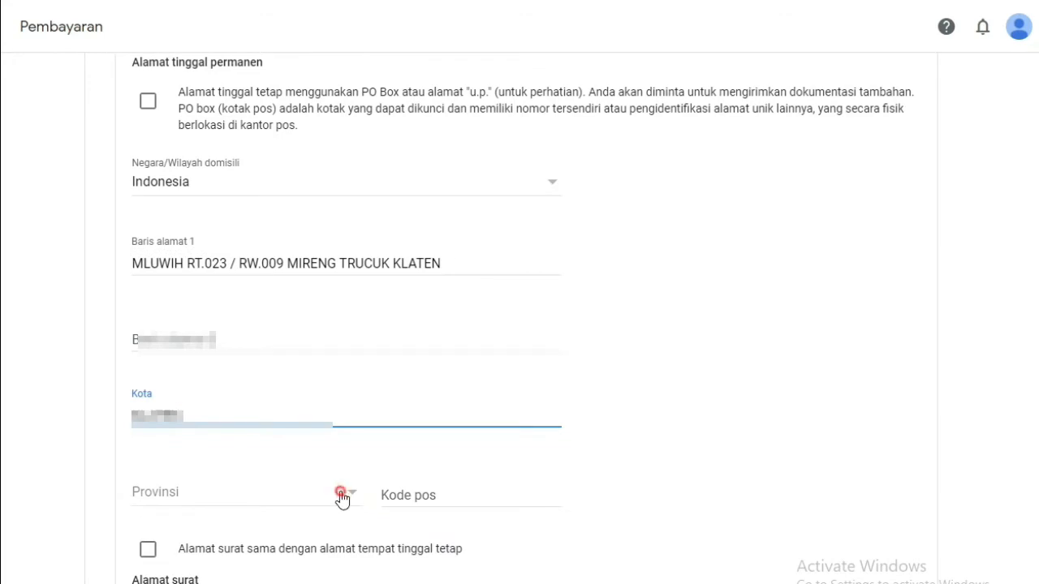
Choose Jawa Tengah as the province and enter the postal code.
left_click(344, 496)
left_click(200, 521)
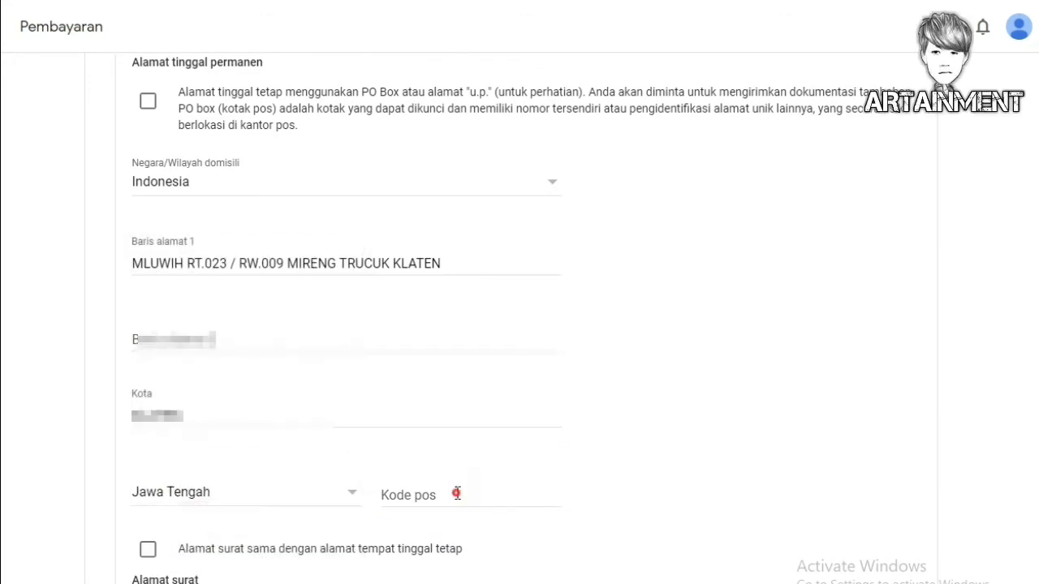
left_click(457, 493)
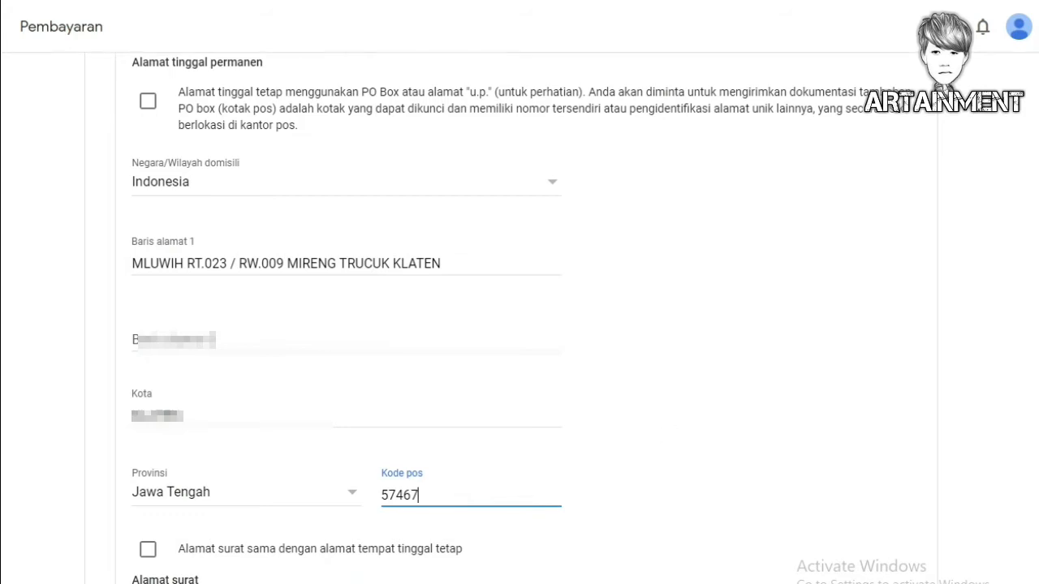
left_click(279, 406)
left_click(286, 335)
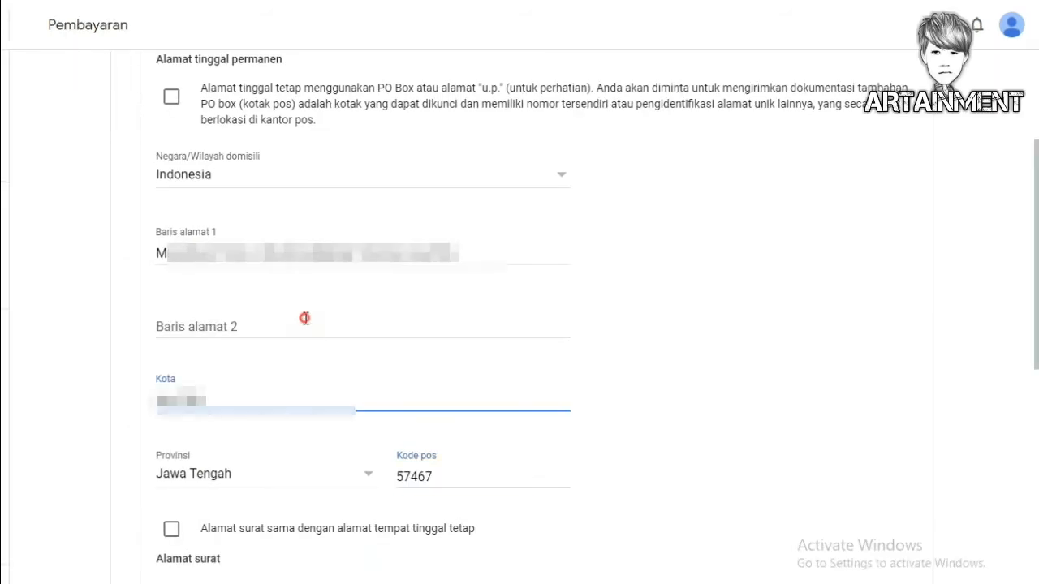
left_click(528, 400)
left_click(671, 427)
scroll(617, 417, "down", 3)
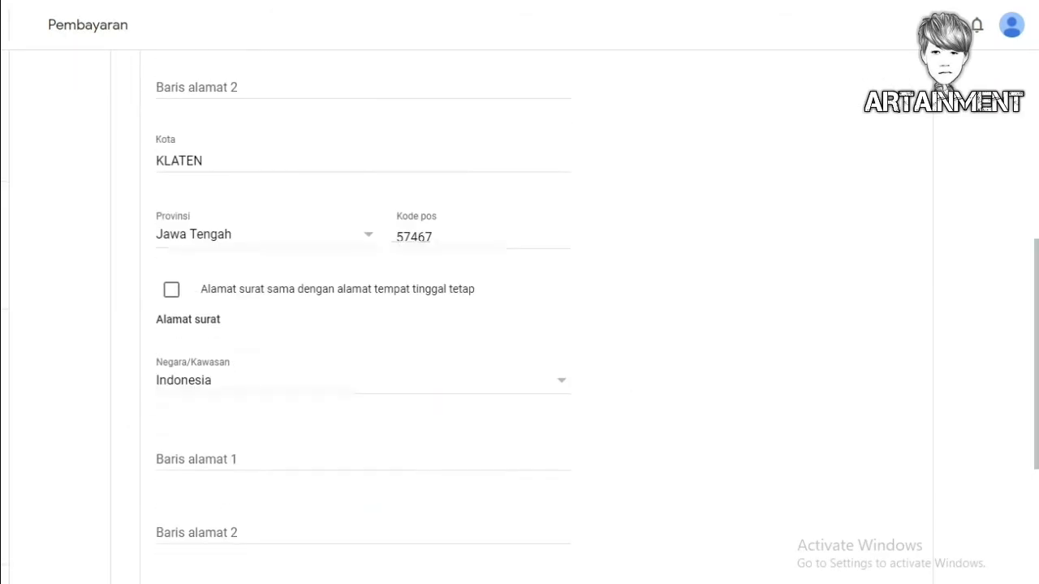
scroll(454, 302, "up", 3)
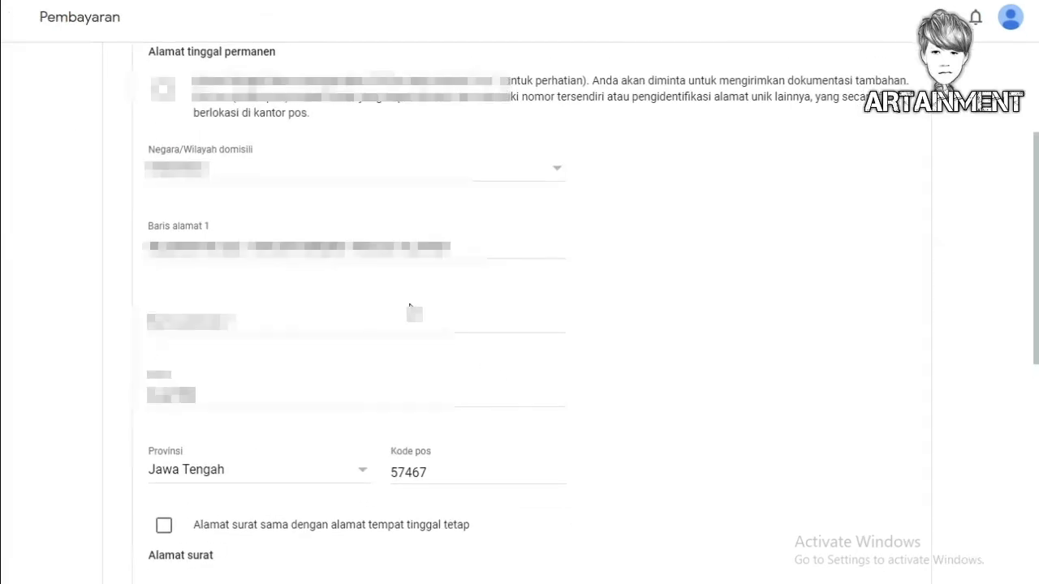
scroll(64, 406, "down", 1)
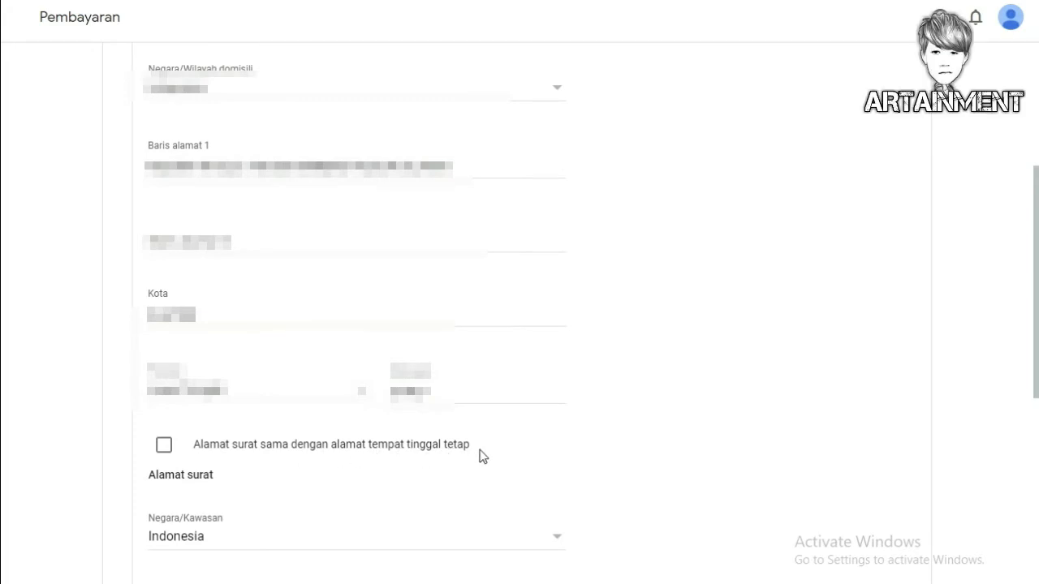
Tick 'Alamat surat sama dengan alamat tempat tinggal tetap' and continue to Perjanjian pajak.
left_click(604, 449)
left_click(167, 446)
scroll(554, 445, "down", 1)
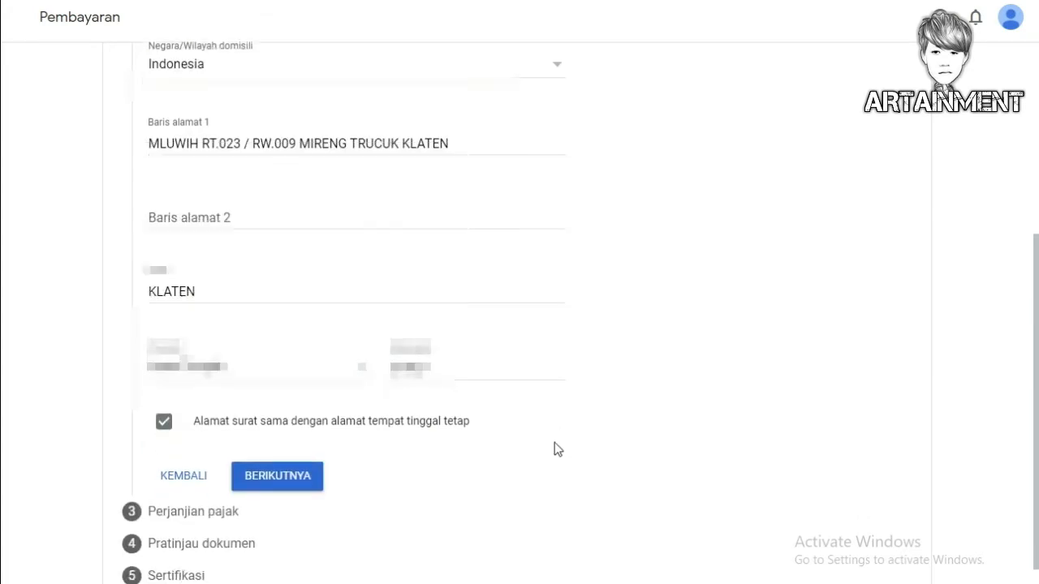
scroll(240, 411, "up", 4)
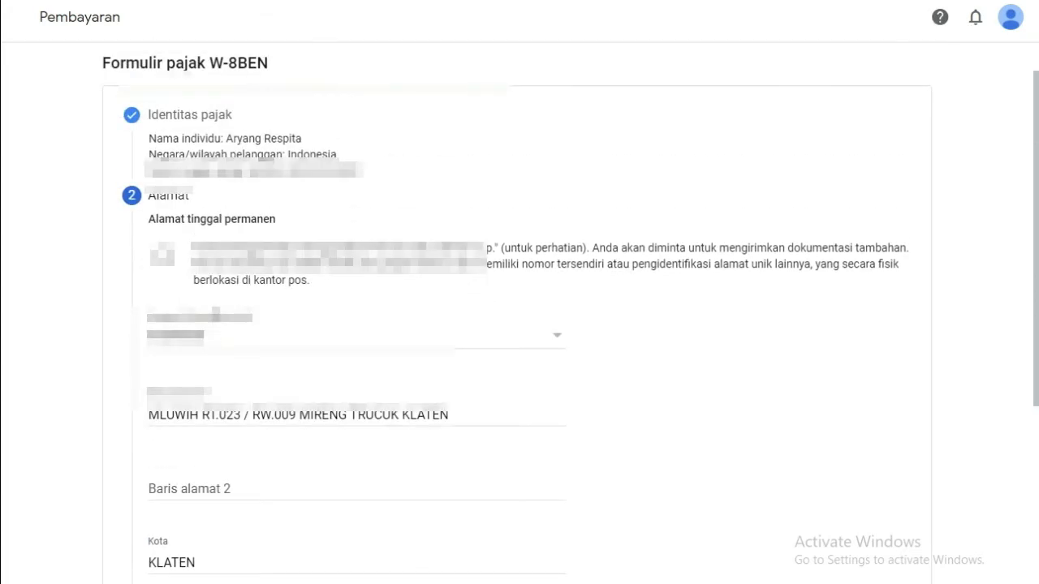
scroll(263, 273, "down", 1)
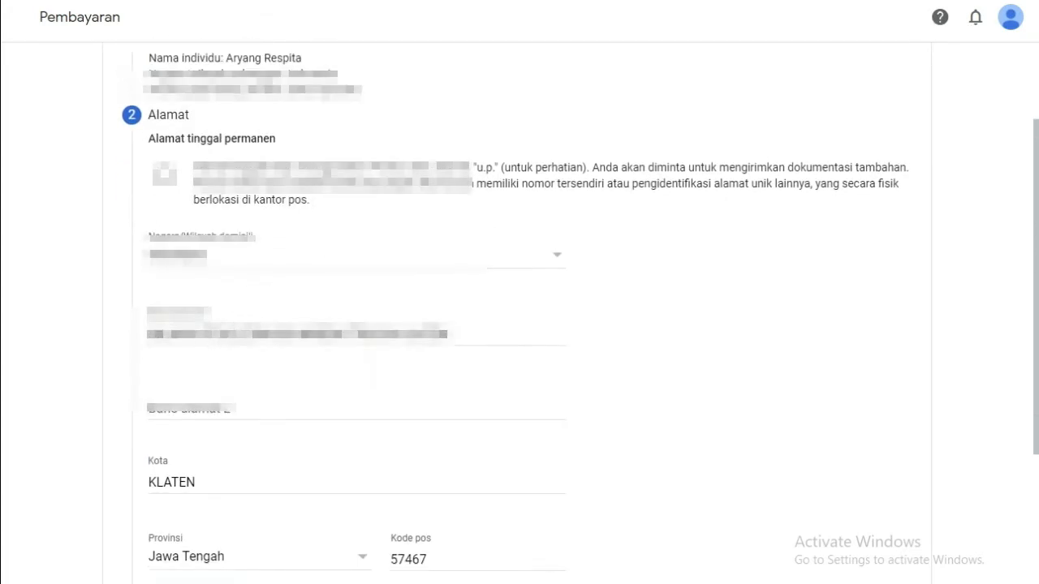
scroll(824, 378, "down", 3)
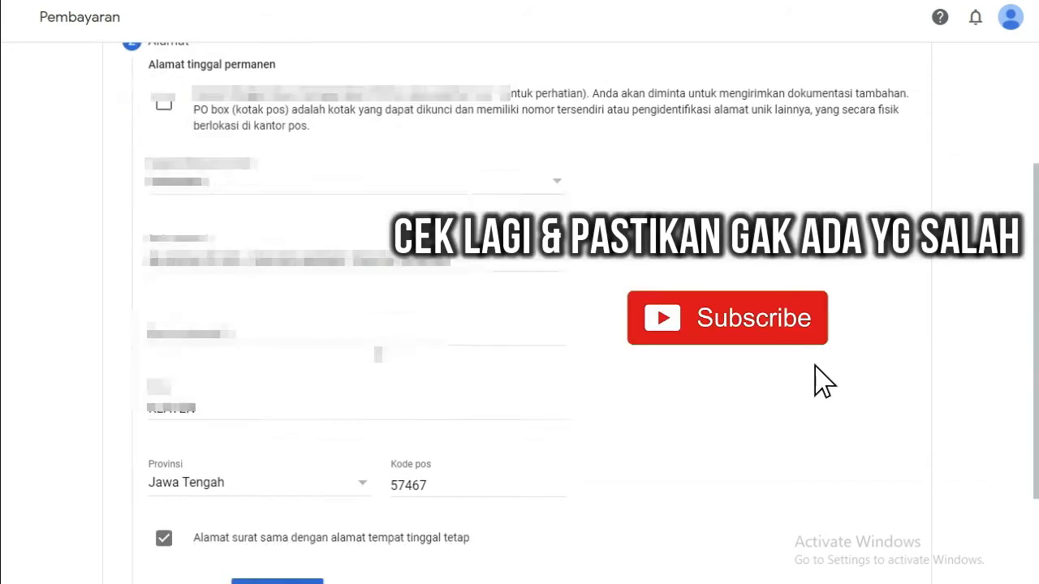
scroll(470, 382, "up", 2)
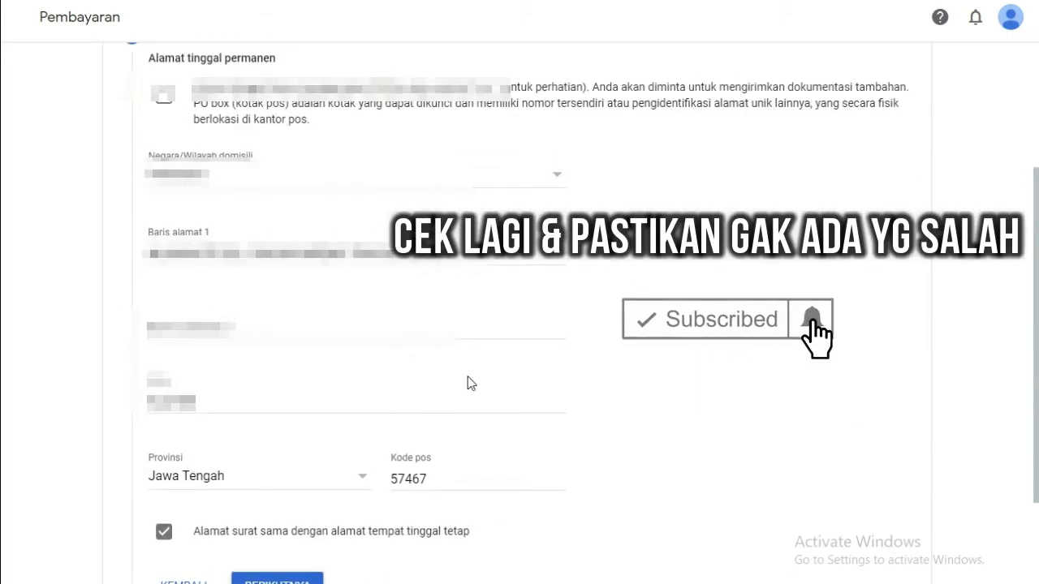
scroll(283, 457, "down", 2)
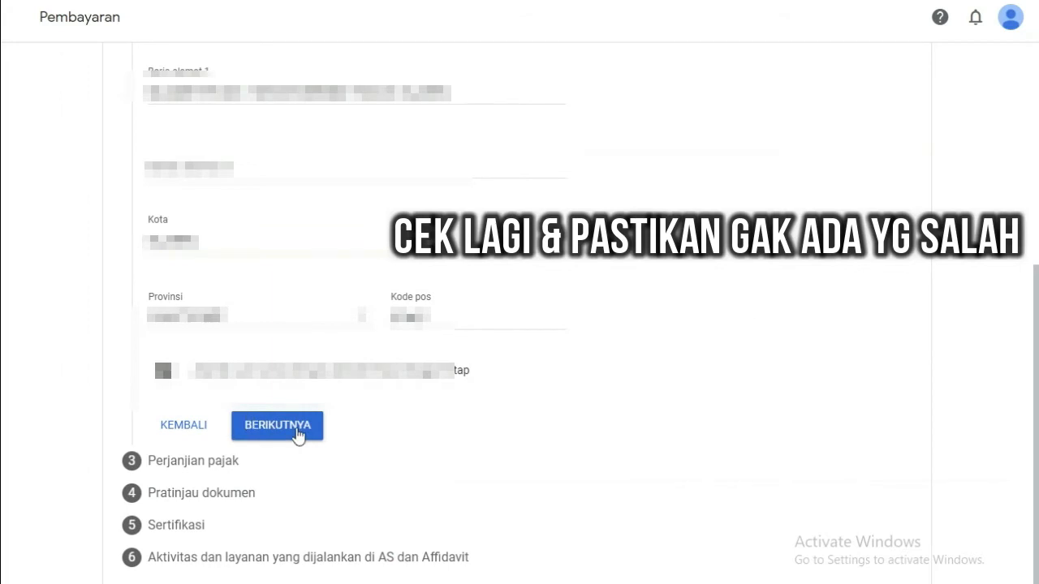
left_click(296, 430)
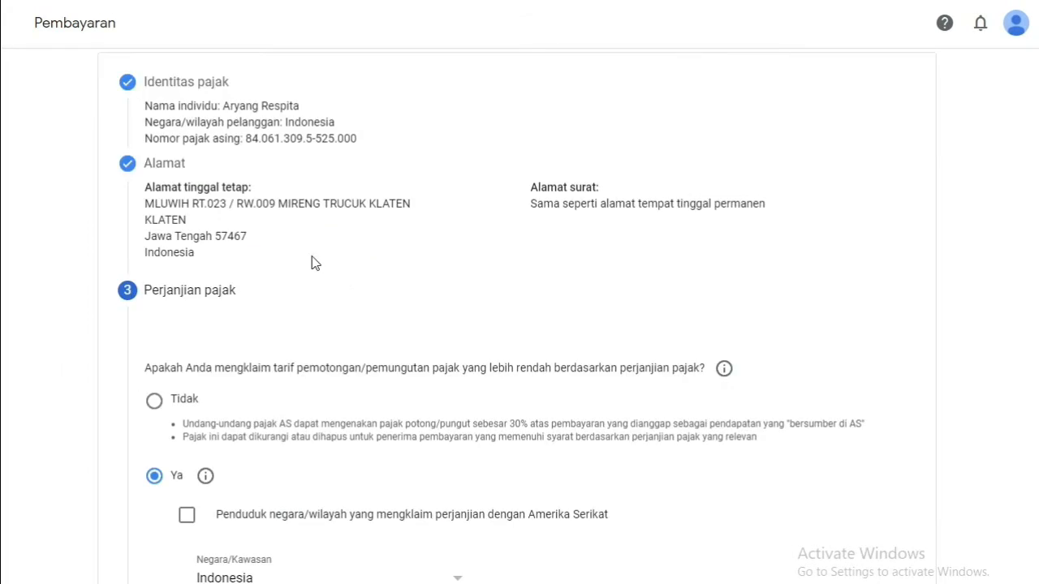
Select Ya for claiming a lower treaty withholding rate, keeping Indonesia as Negara/Kawasan.
scroll(312, 401, "down", 2)
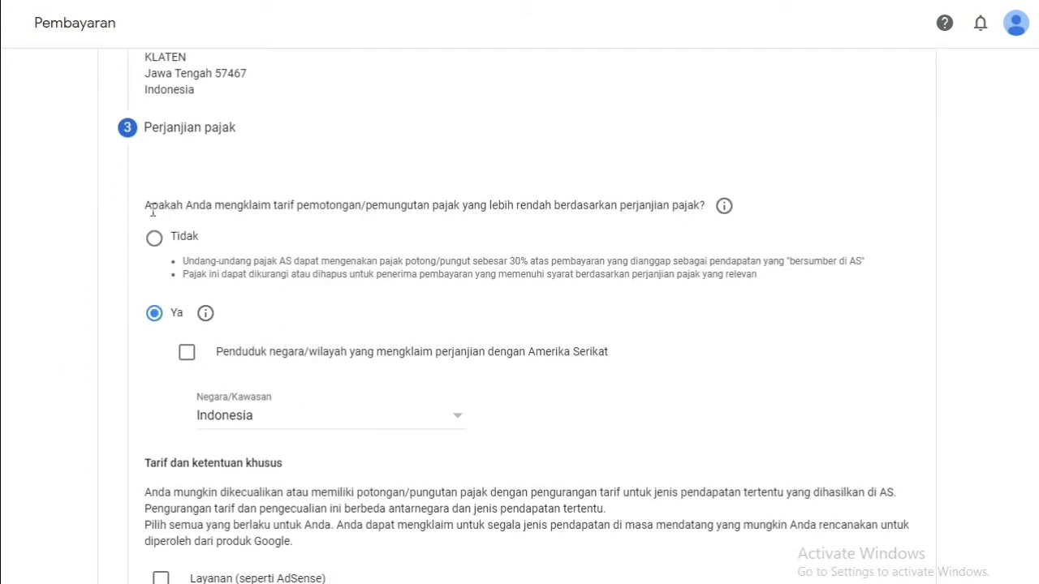
left_click_drag(147, 124, 239, 129)
left_click(280, 134)
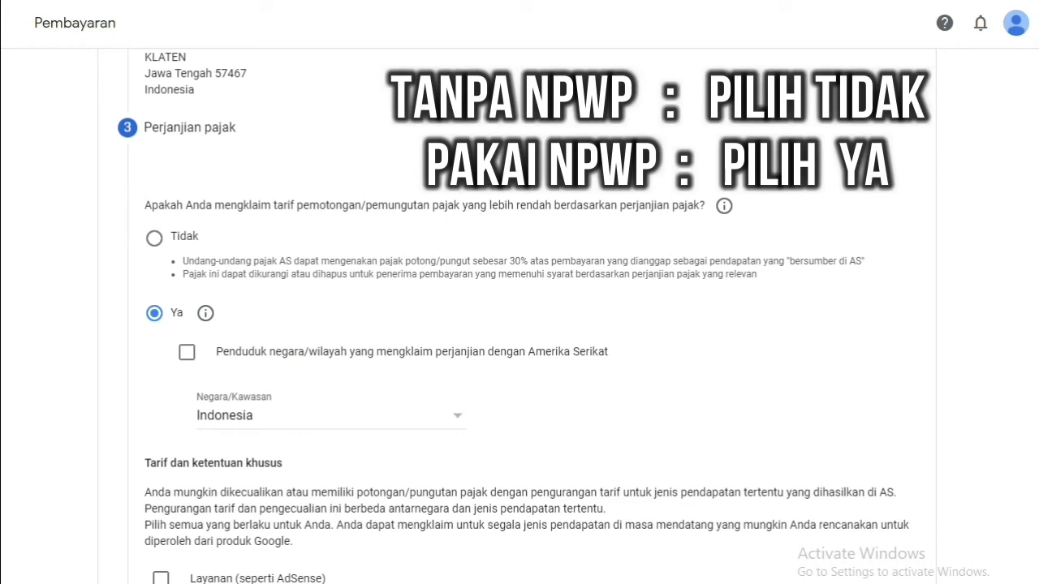
scroll(578, 317, "down", 1)
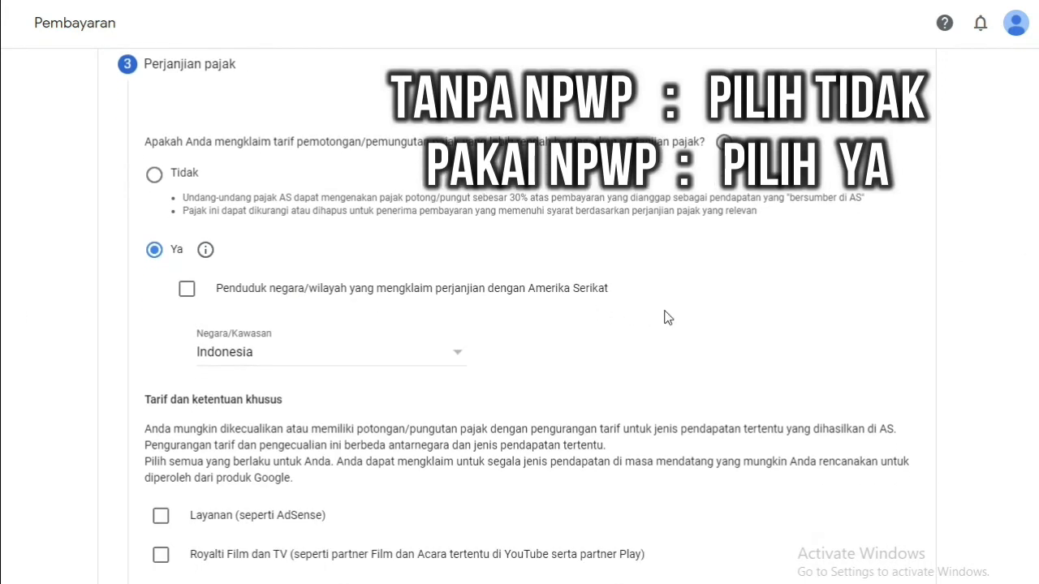
left_click(812, 293)
mouse_move(1038, 268)
left_mouse_down()
mouse_move(1038, 314)
mouse_move(1038, 252)
mouse_move(1038, 291)
mouse_move(1038, 263)
left_mouse_up()
left_click(745, 310)
left_click(732, 268)
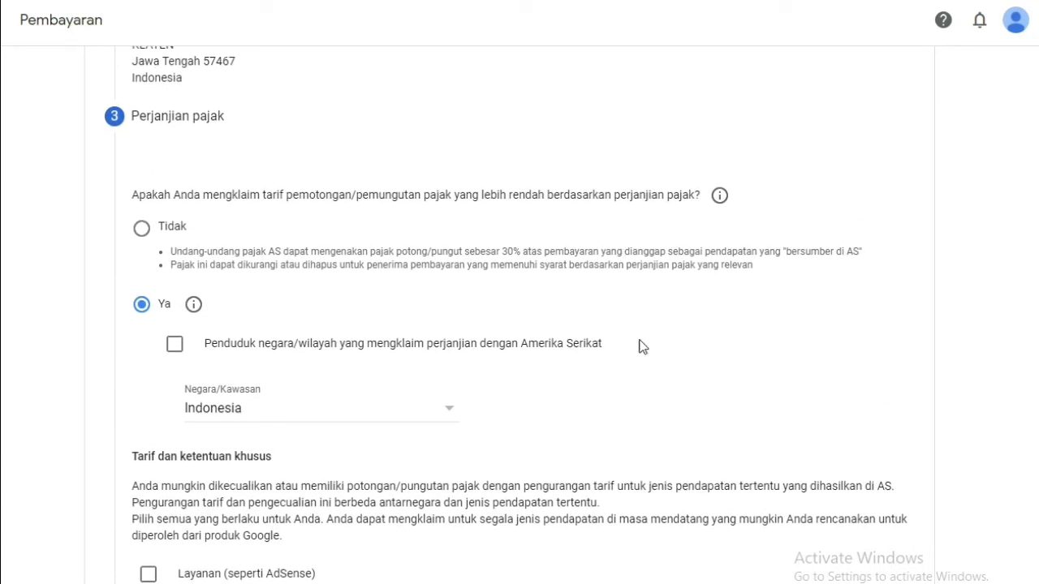
left_click_drag(1038, 262, 1038, 270)
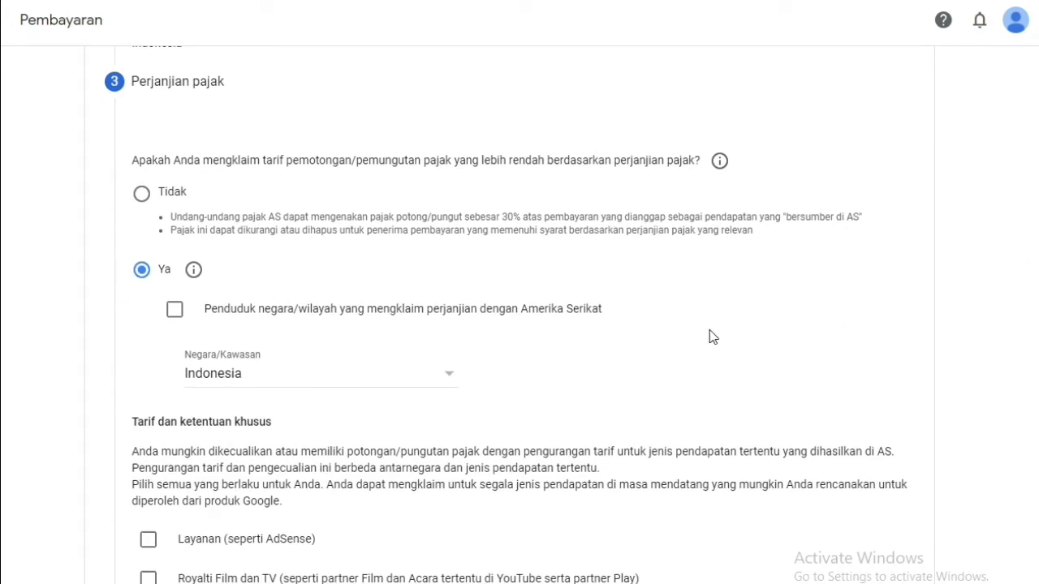
left_click_drag(1038, 209, 1034, 244)
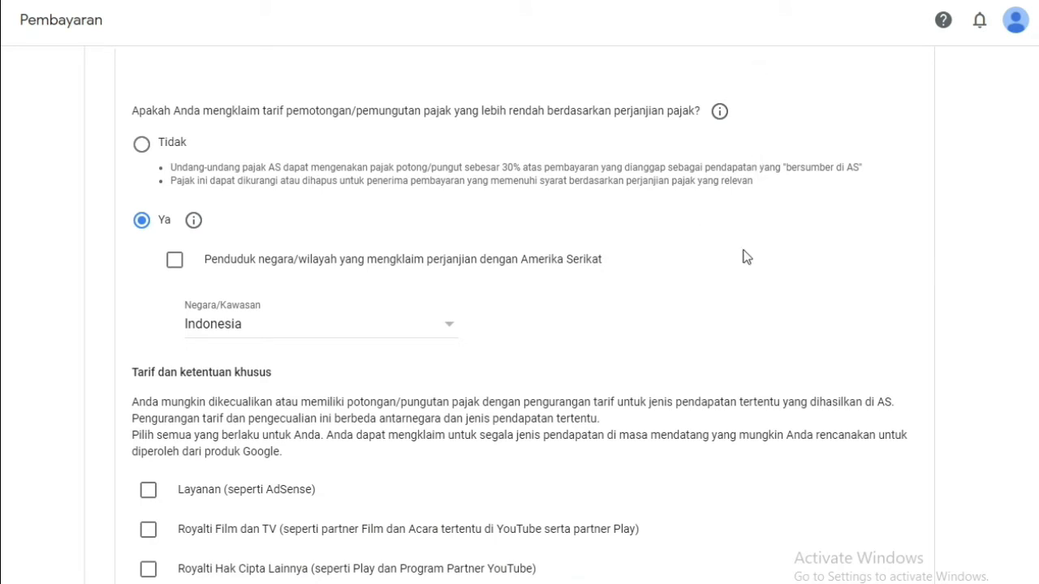
scroll(1034, 241, "down", 1)
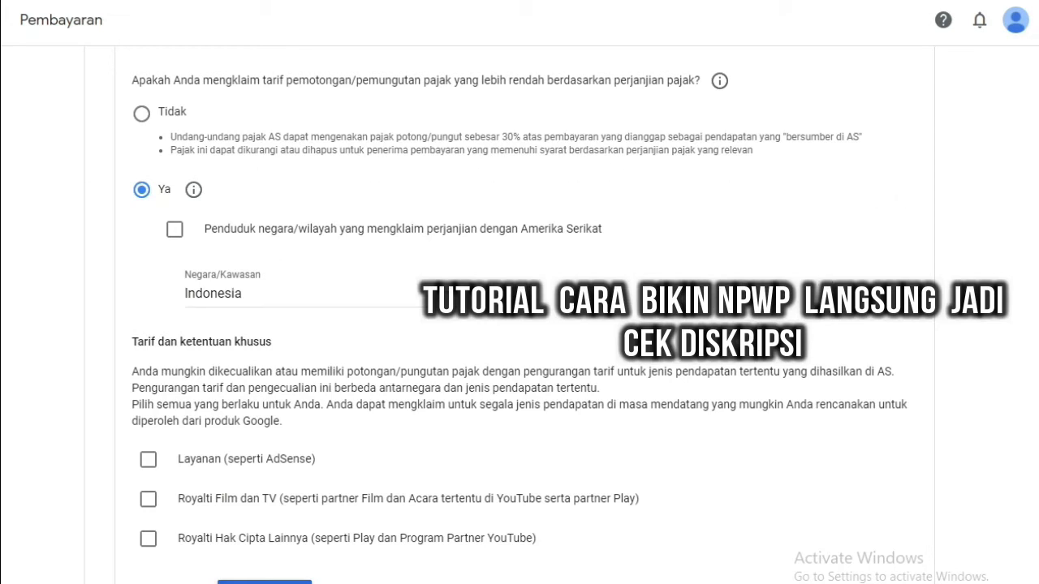
scroll(520, 315, "down", 1)
scroll(520, 315, "up", 2)
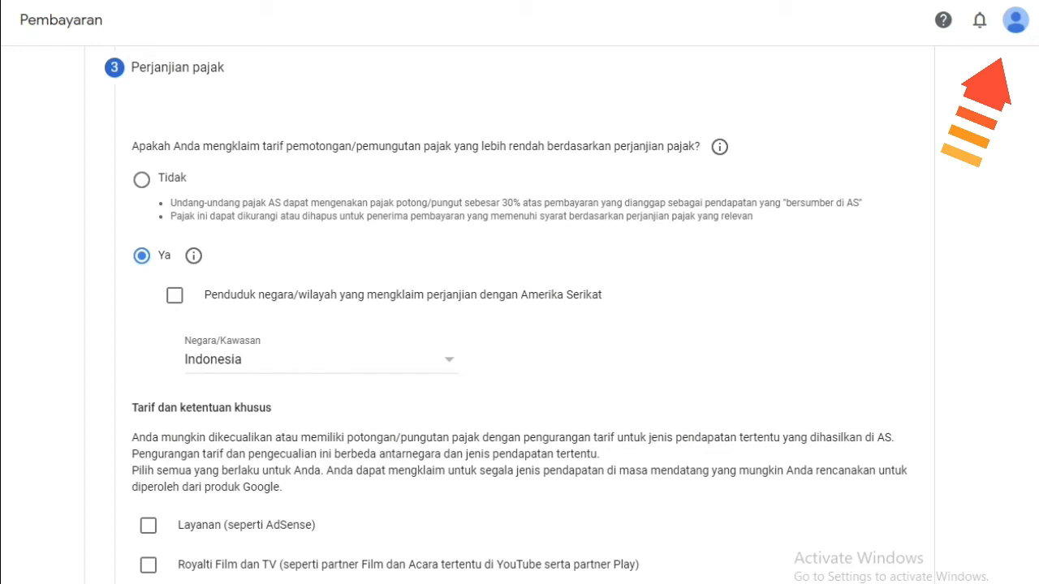
scroll(1035, 236, "up", 1)
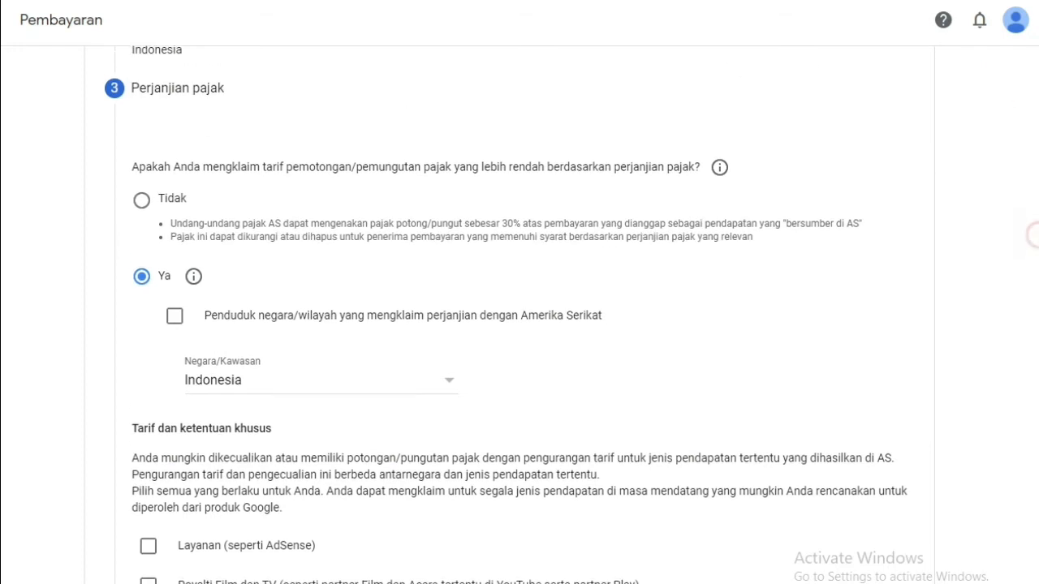
scroll(998, 239, "down", 1)
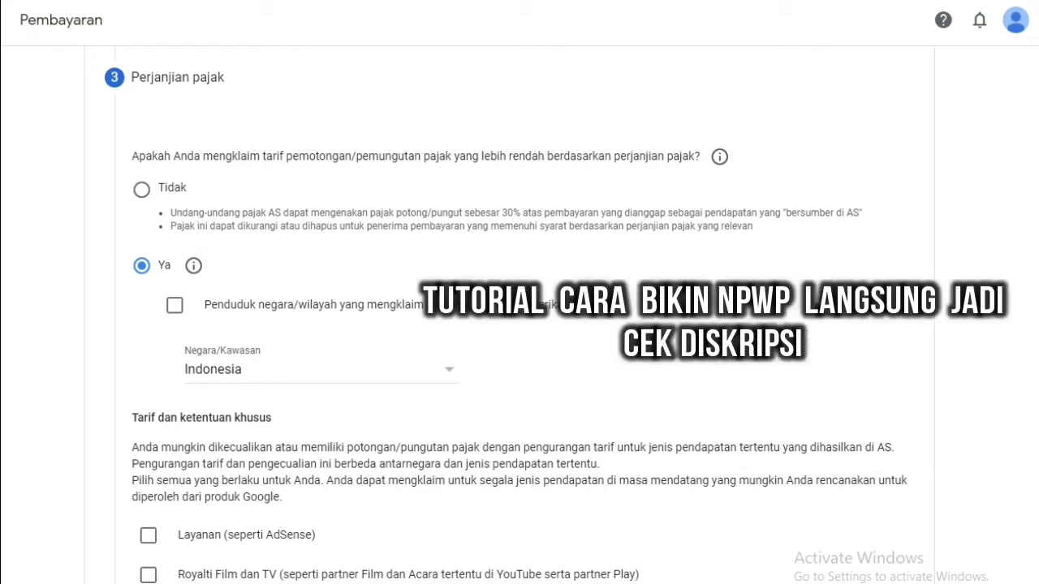
scroll(1012, 274, "down", 2)
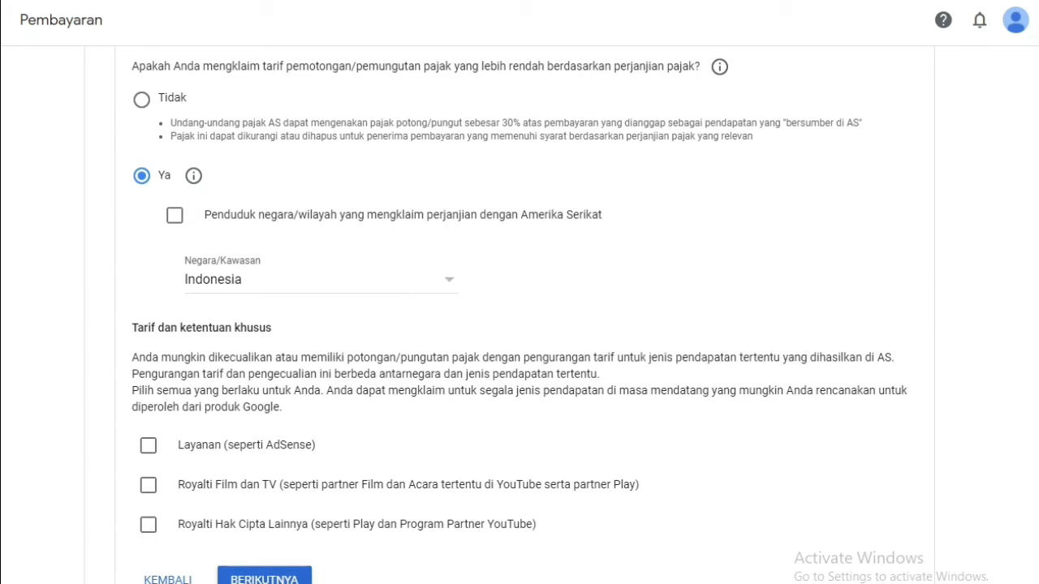
scroll(1034, 301, "down", 1)
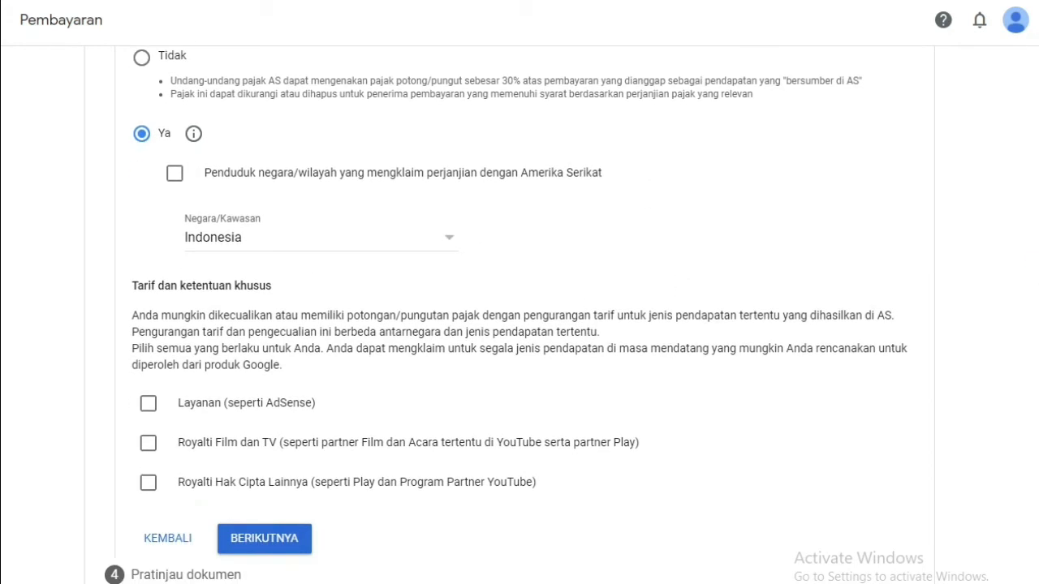
scroll(1035, 292, "down", 2)
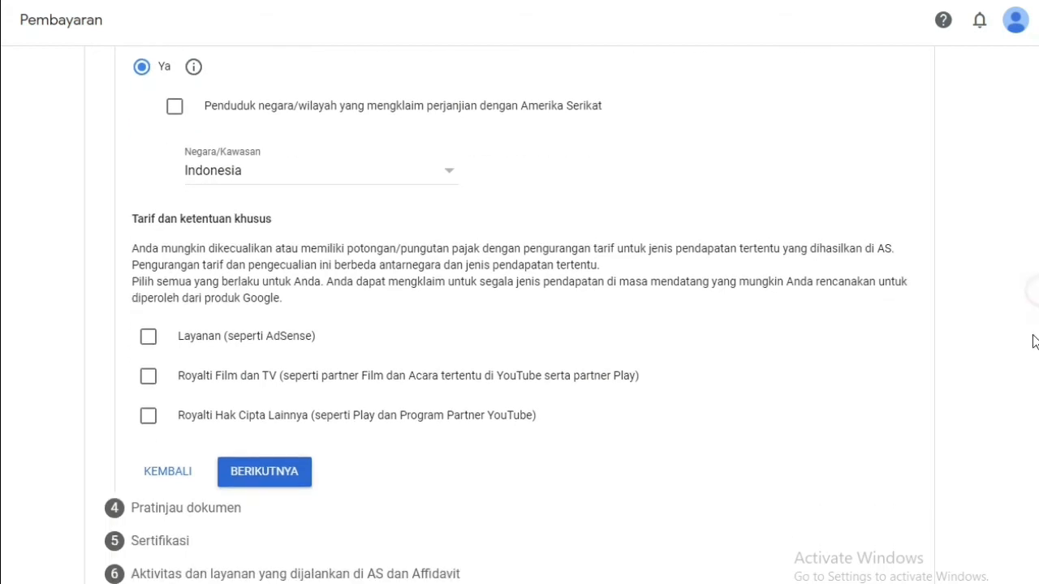
scroll(1030, 326, "up", 3)
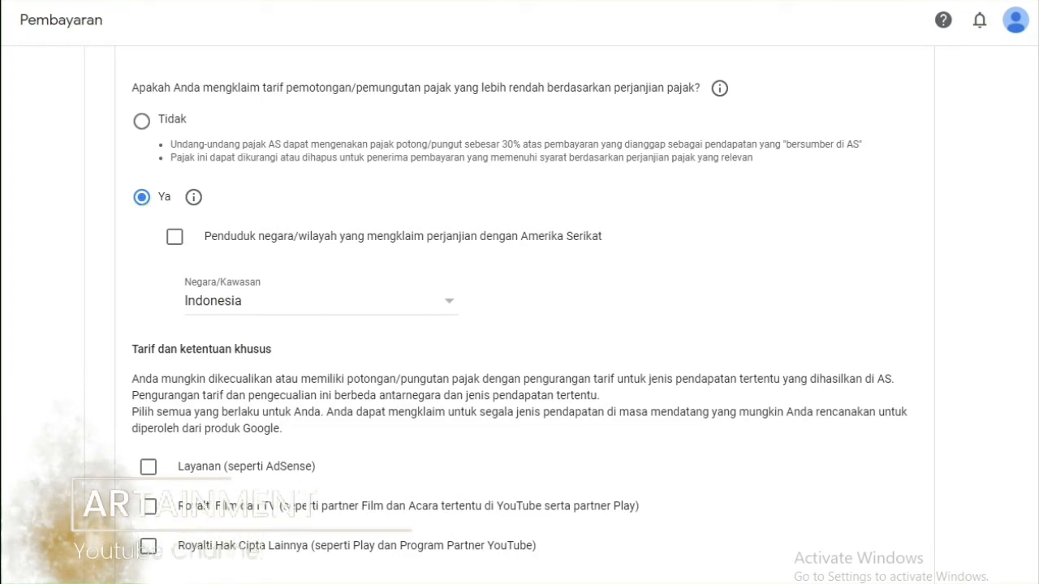
scroll(267, 204, "down", 1)
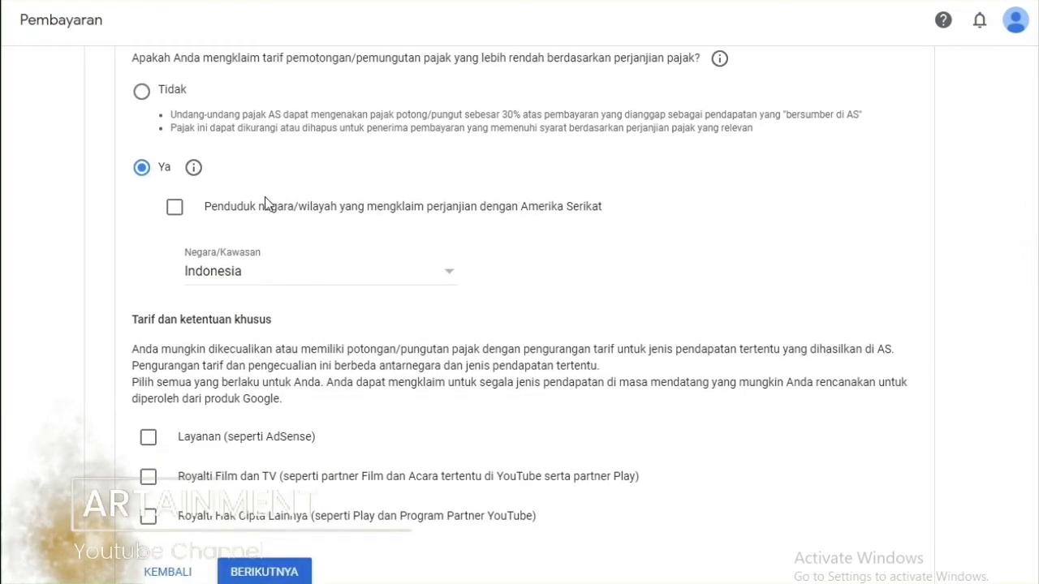
Tick the treaty-resident box with Indonesia as the treaty country.
left_click(175, 207)
left_click(452, 274)
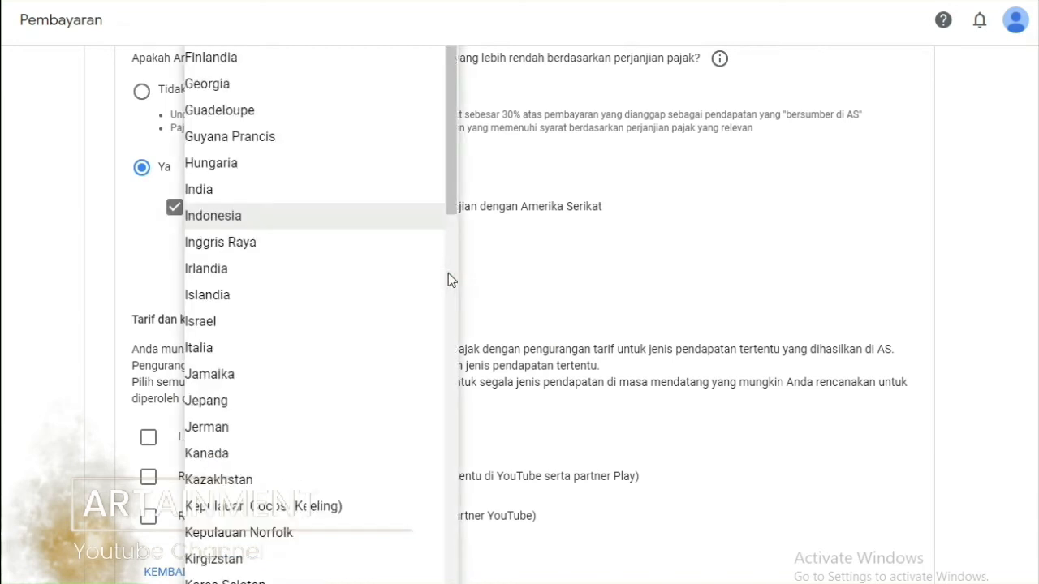
left_click(252, 217)
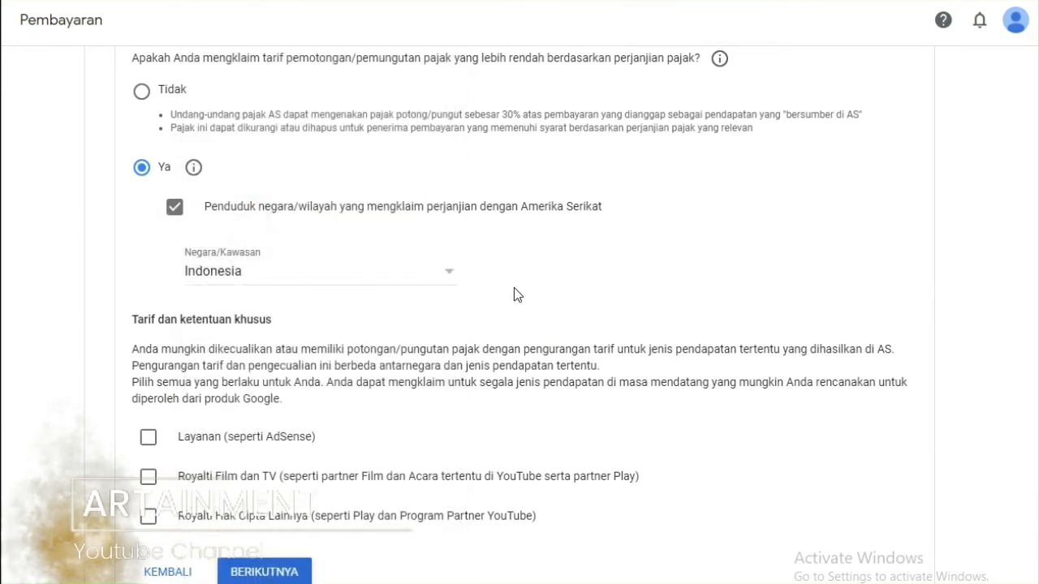
scroll(603, 209, "down", 2)
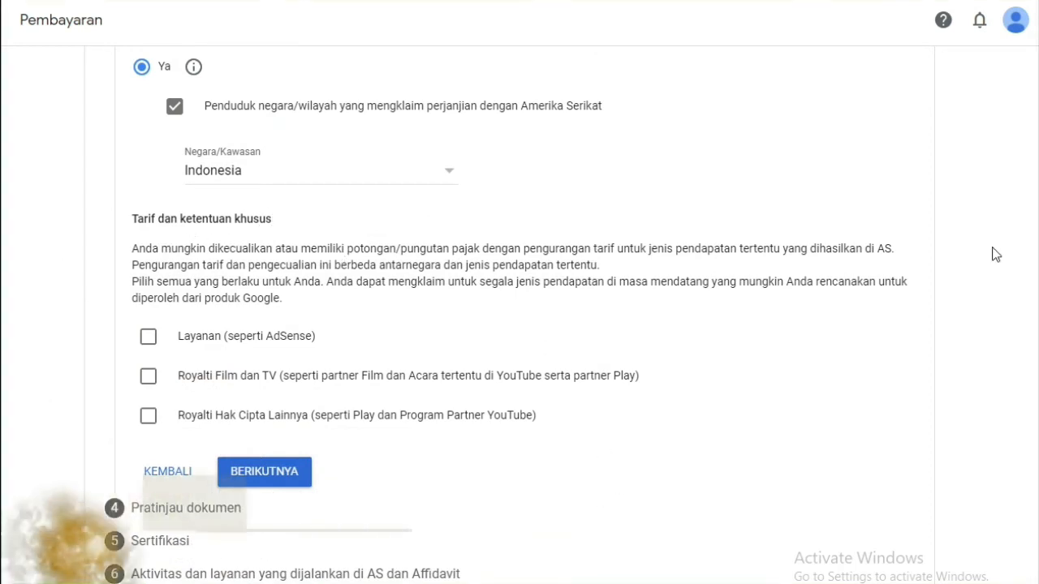
Claim Layanan under Pasal 8 ayat 1 at 0% and tick the eligibility reason box.
left_click(147, 336)
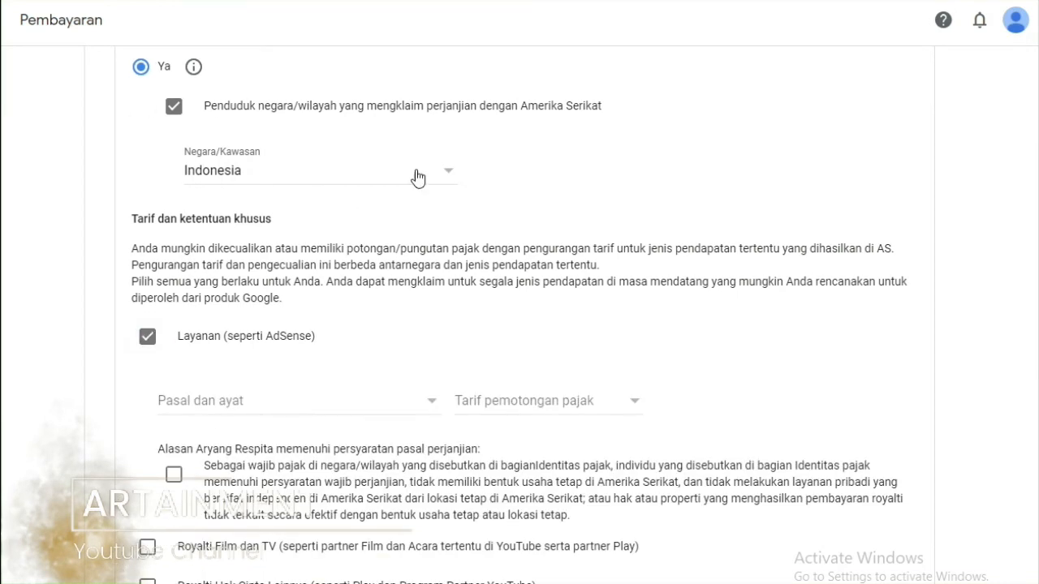
left_click(414, 400)
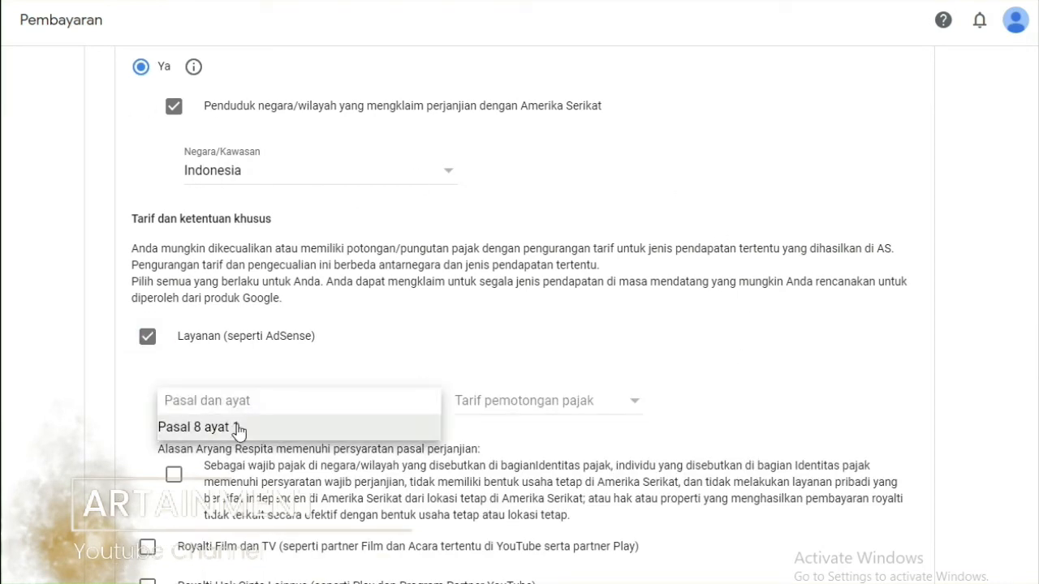
left_click(236, 429)
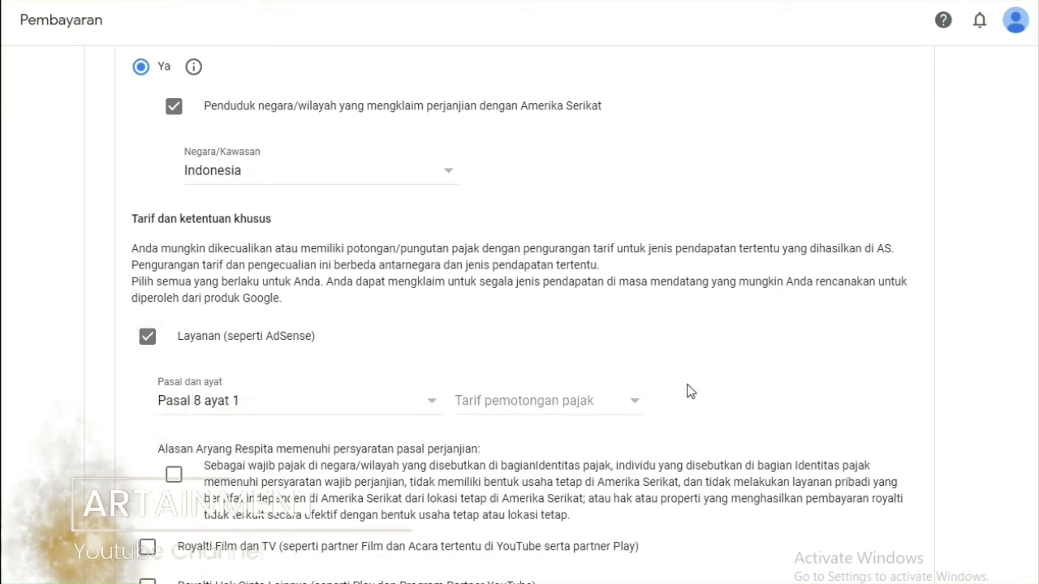
left_click(631, 408)
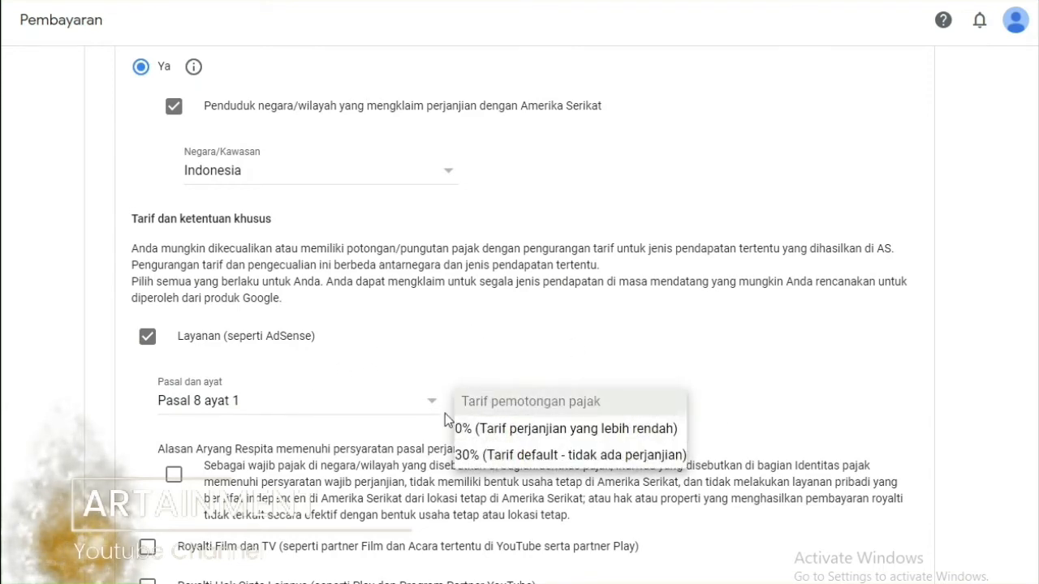
left_click(521, 436)
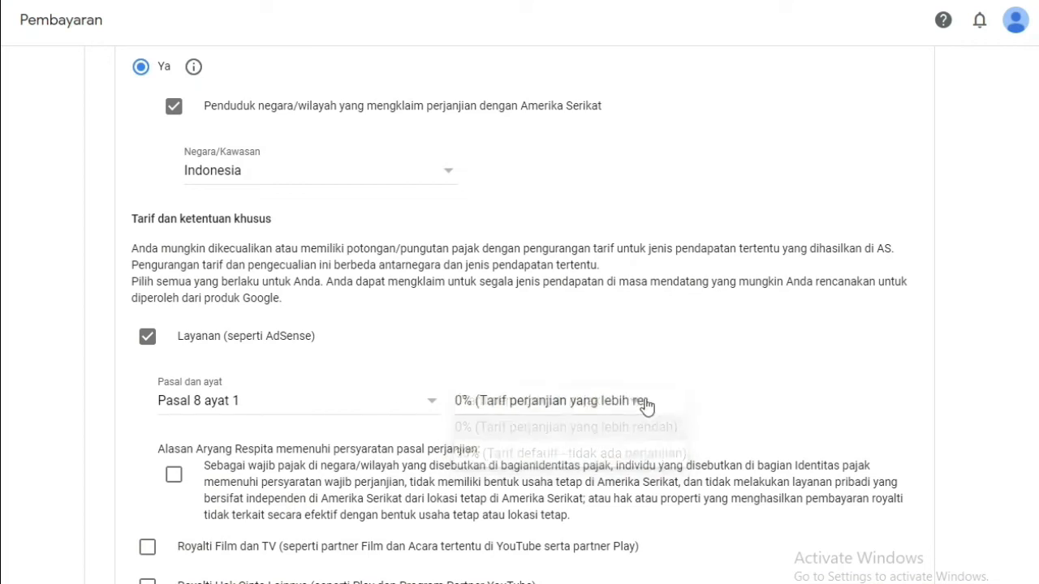
scroll(660, 396, "down", 1)
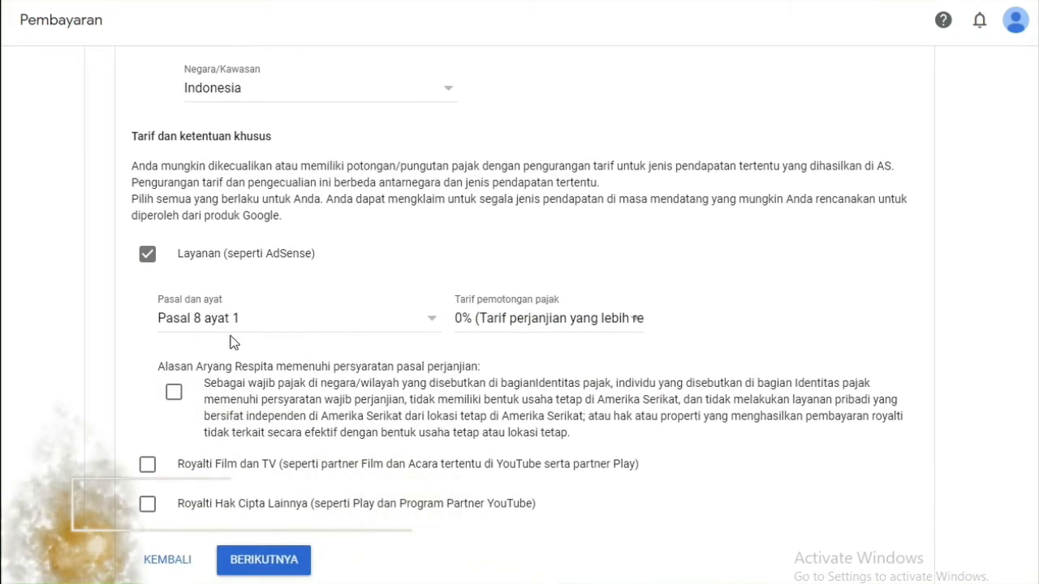
left_click(174, 396)
Tick Royalti Film dan TV for treaty benefits.
scroll(173, 396, "down", 1)
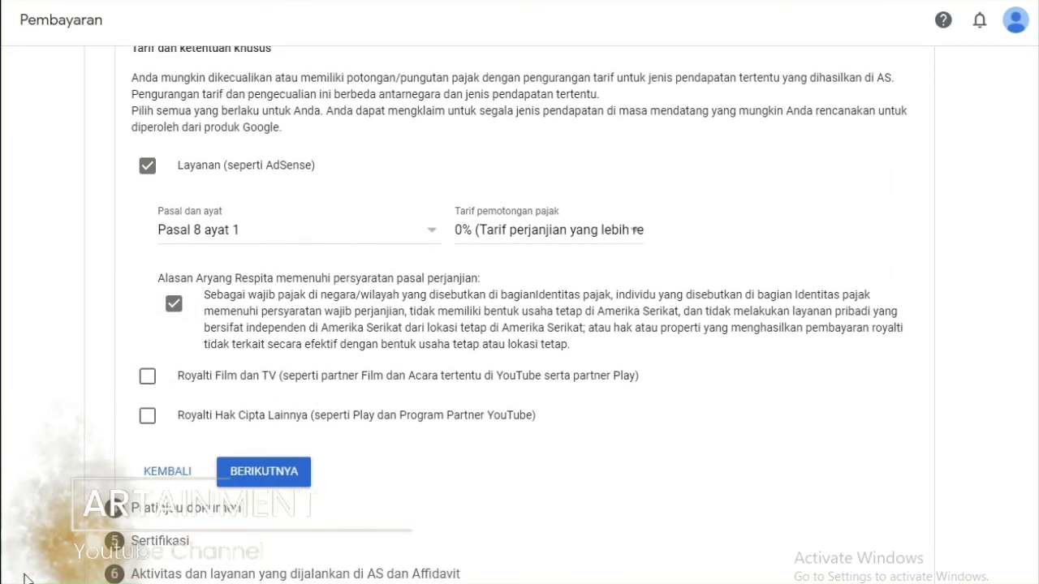
left_click(140, 378)
scroll(430, 356, "down", 1)
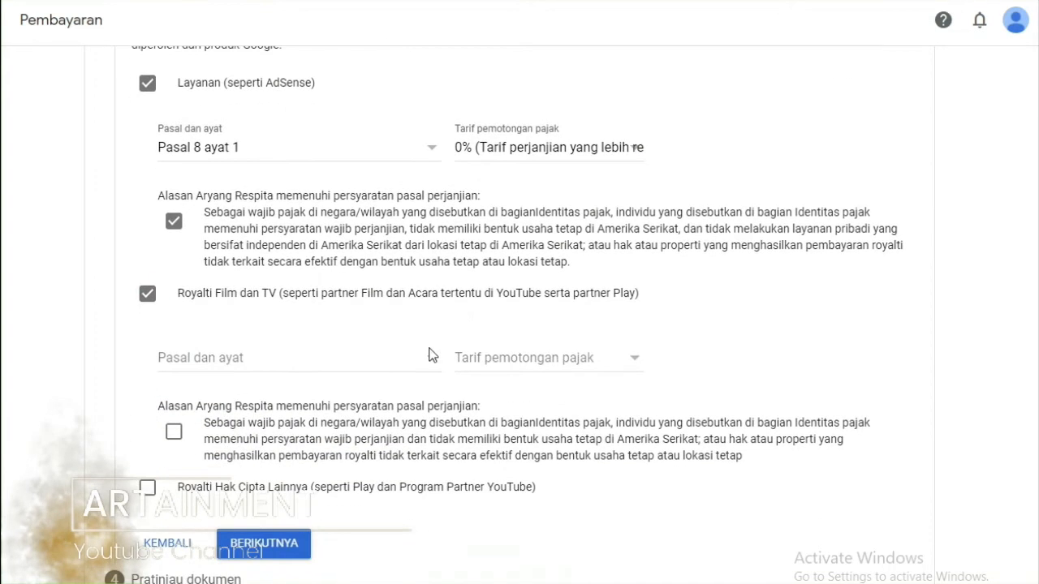
Set Royalti Film dan TV to Pasal 13 ayat 2 at 10%, confirm eligibility, then tick Royalti Hak Cipta Lainnya.
left_click(427, 359)
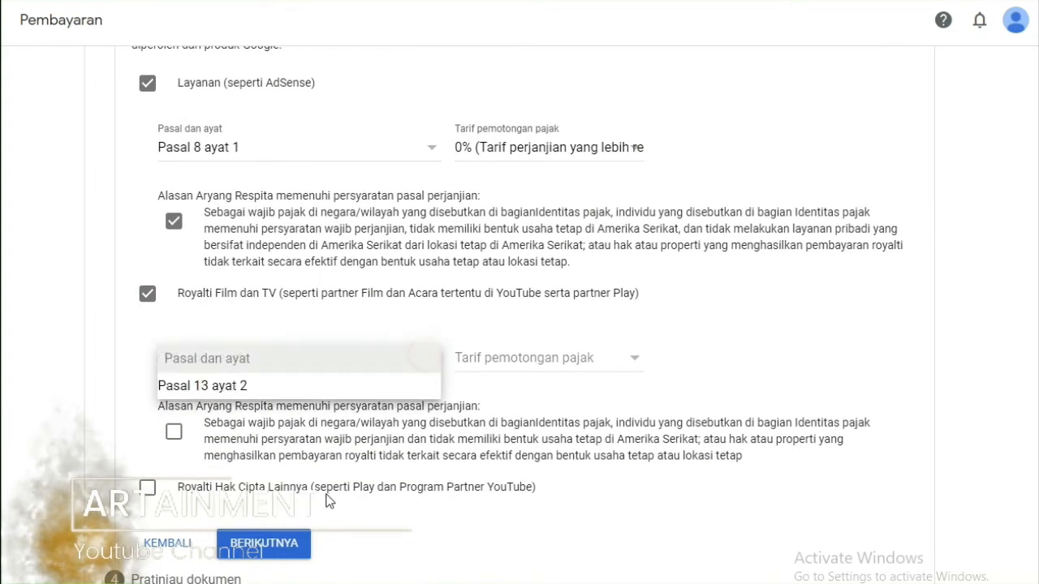
left_click(260, 393)
left_click(566, 357)
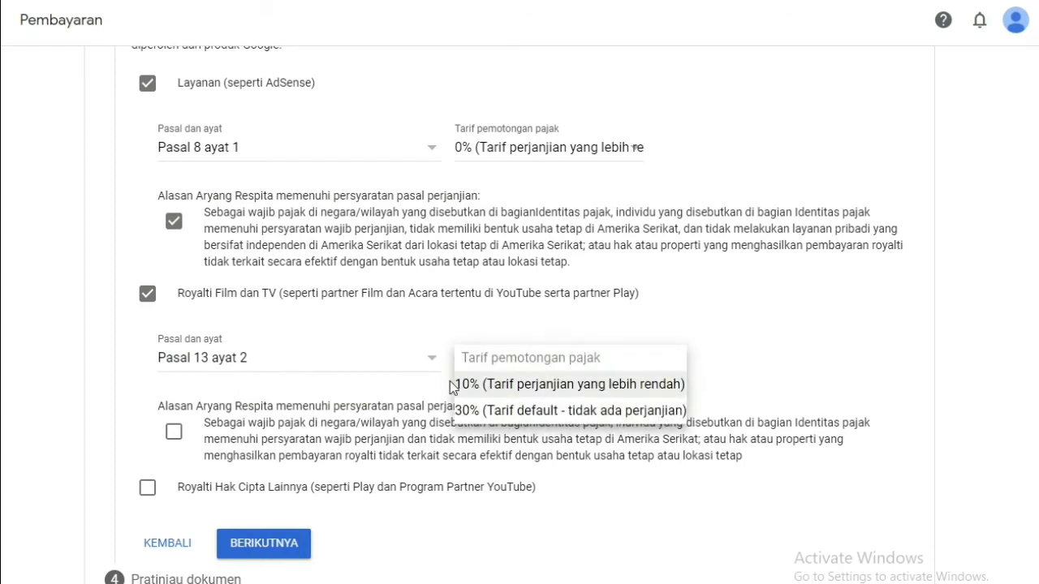
left_click(536, 385)
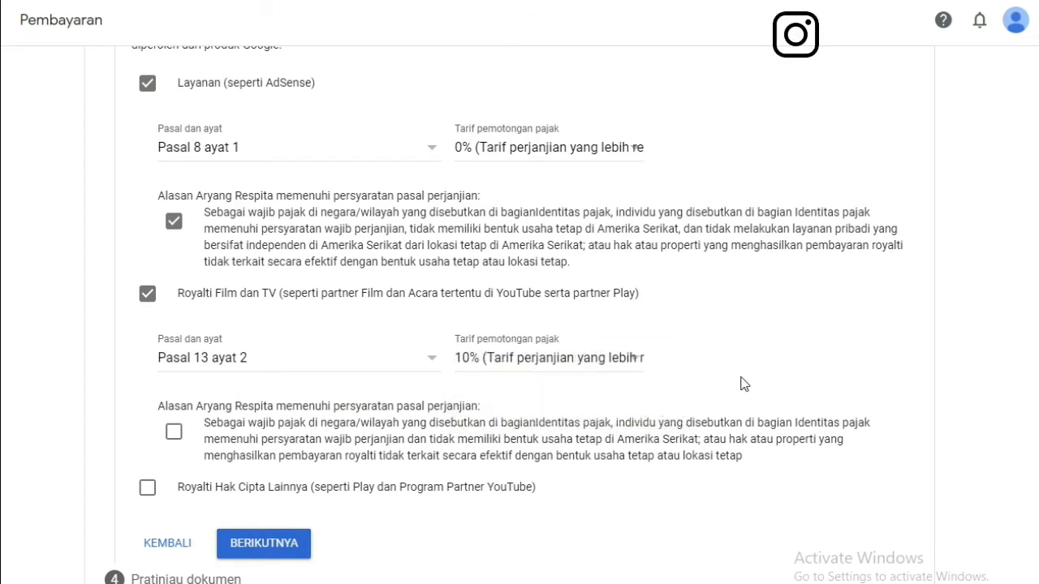
scroll(751, 357, "down", 1)
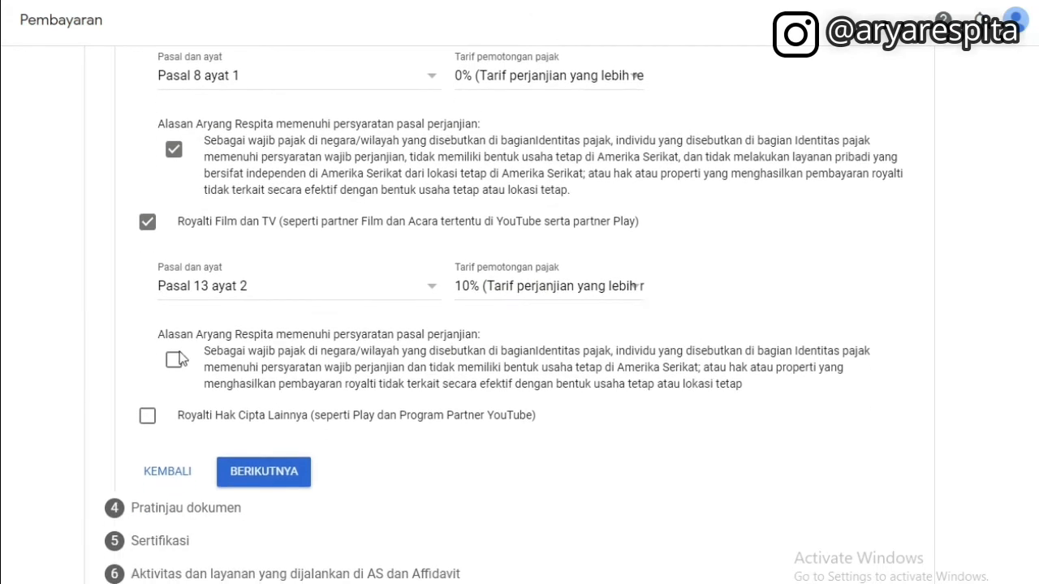
left_click(176, 359)
left_click(147, 415)
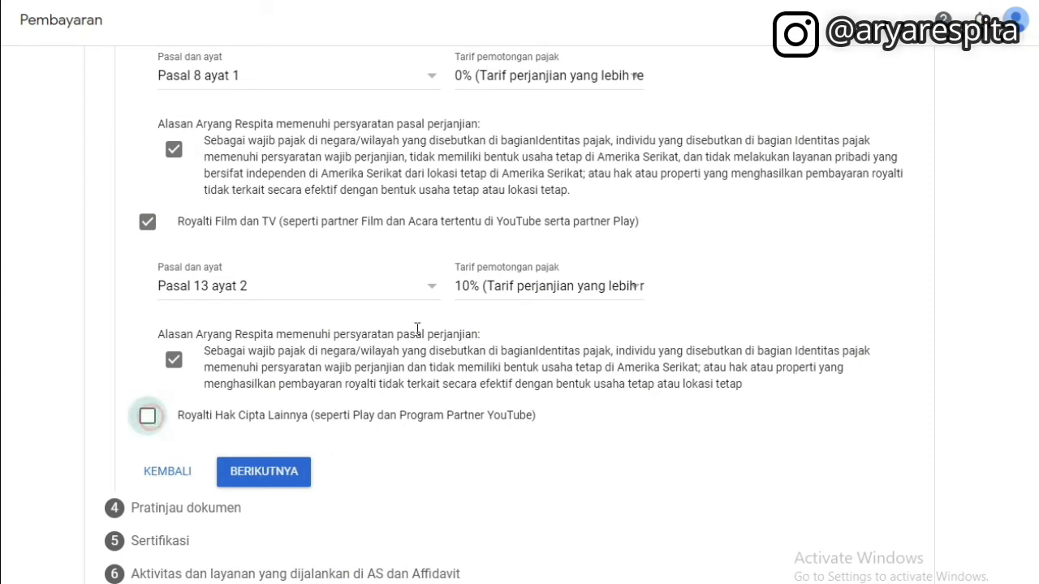
scroll(357, 425, "down", 1)
Claim Pasal 13 ayat 2 at a 10% rate for other copyright royalties.
left_click(371, 406)
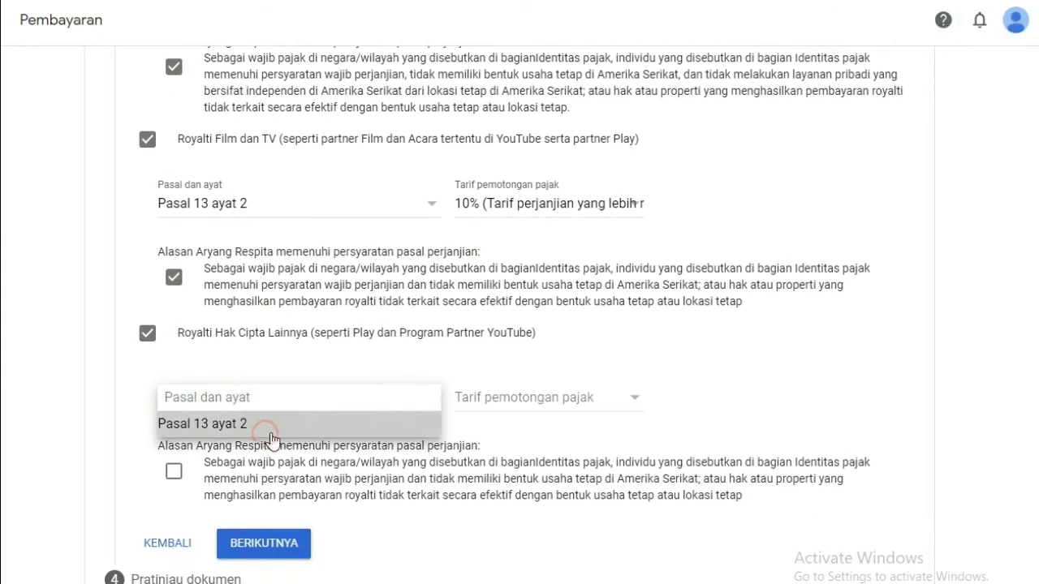
left_click(271, 428)
left_click(597, 408)
left_click(641, 424)
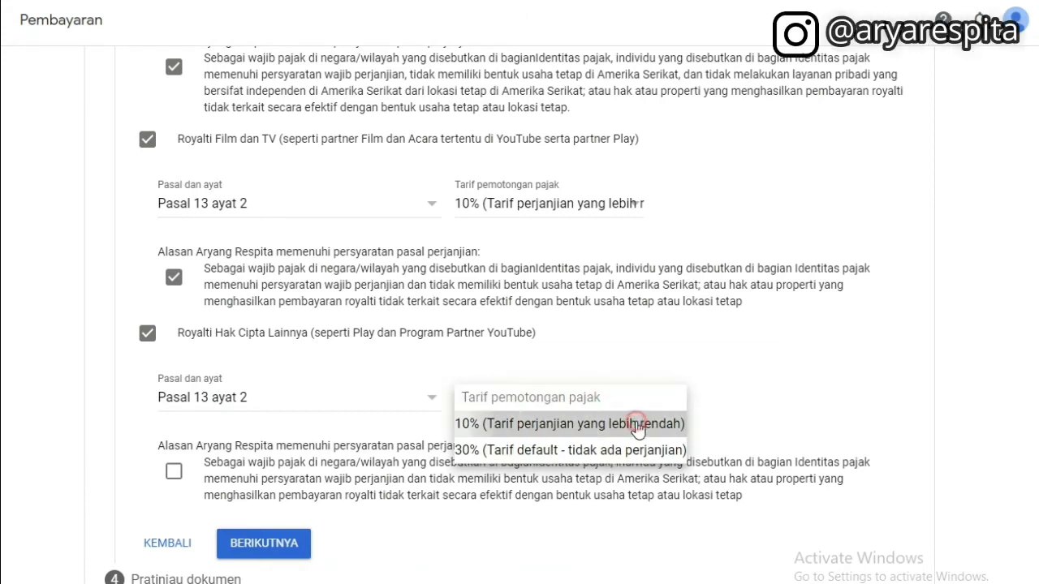
Tick the treaty-article eligibility statement under Royalti Hak Cipta Lainnya.
scroll(793, 394, "down", 1)
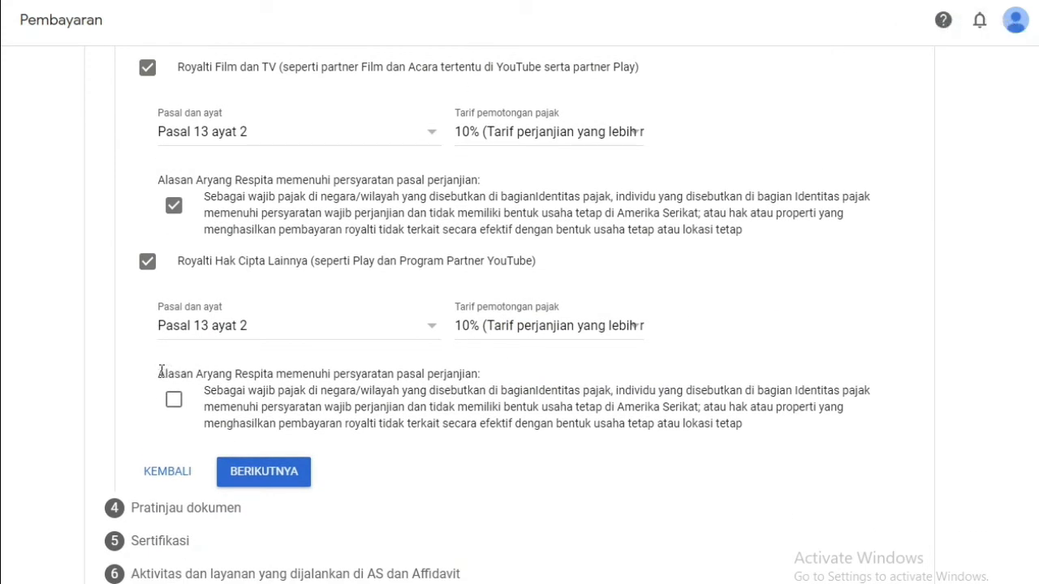
left_click_drag(157, 374, 499, 382)
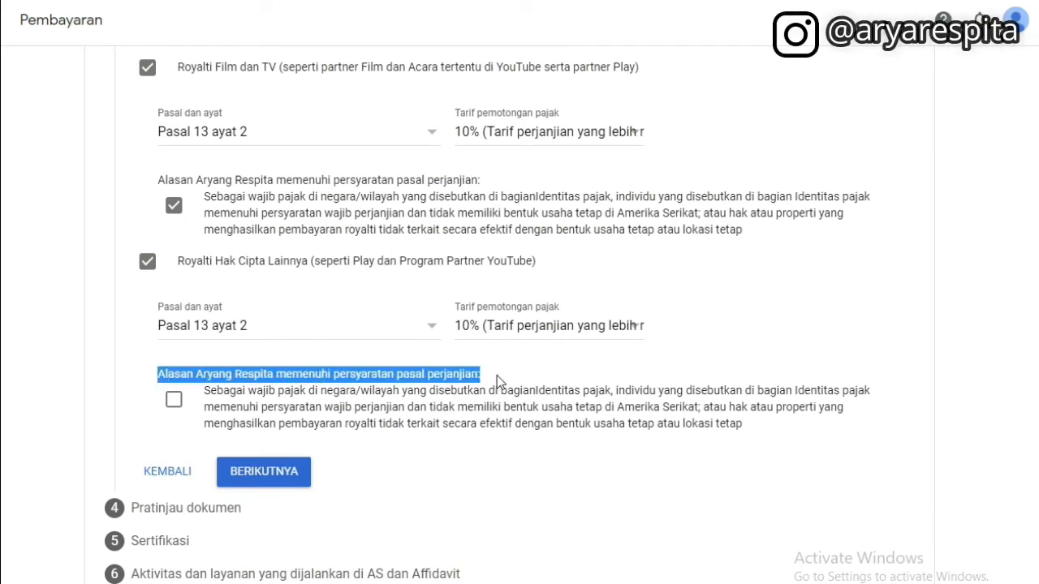
left_click(733, 435)
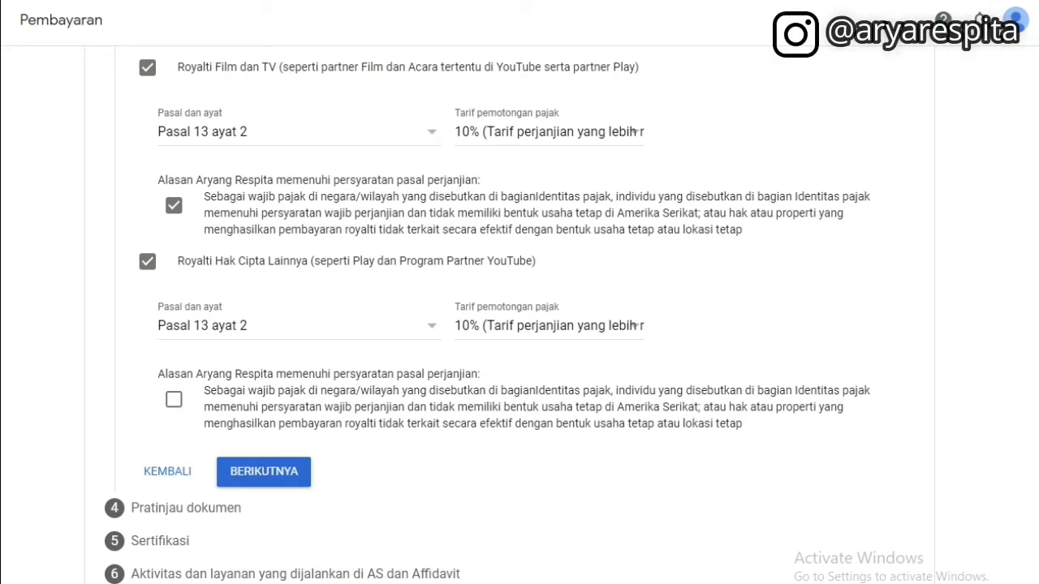
left_click(172, 400)
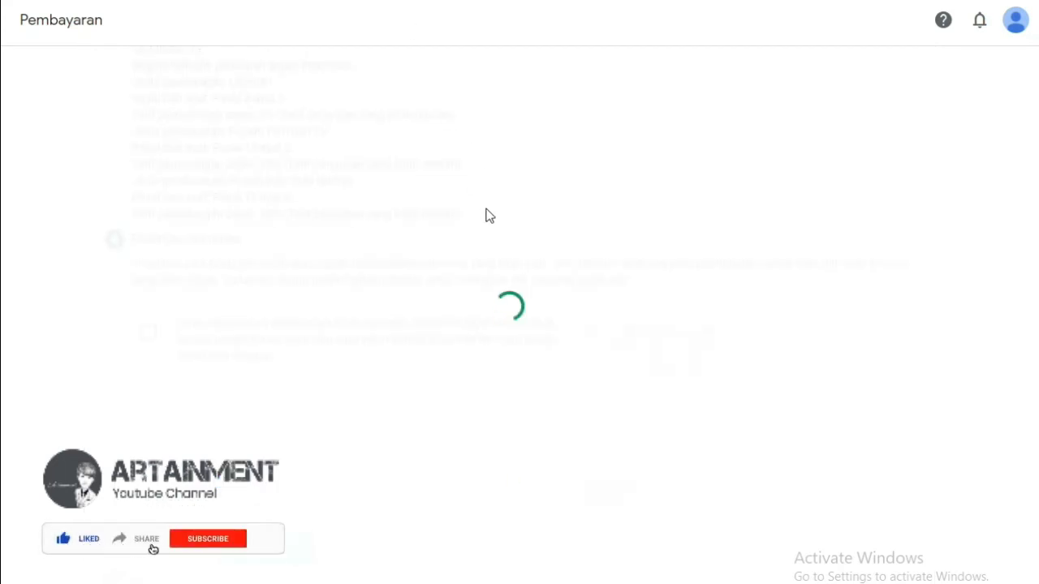
Look through the four W-8BEN PDFs in Pratinjau dokumen and tick the reviewed-and-correct declaration.
scroll(538, 178, "up", 5)
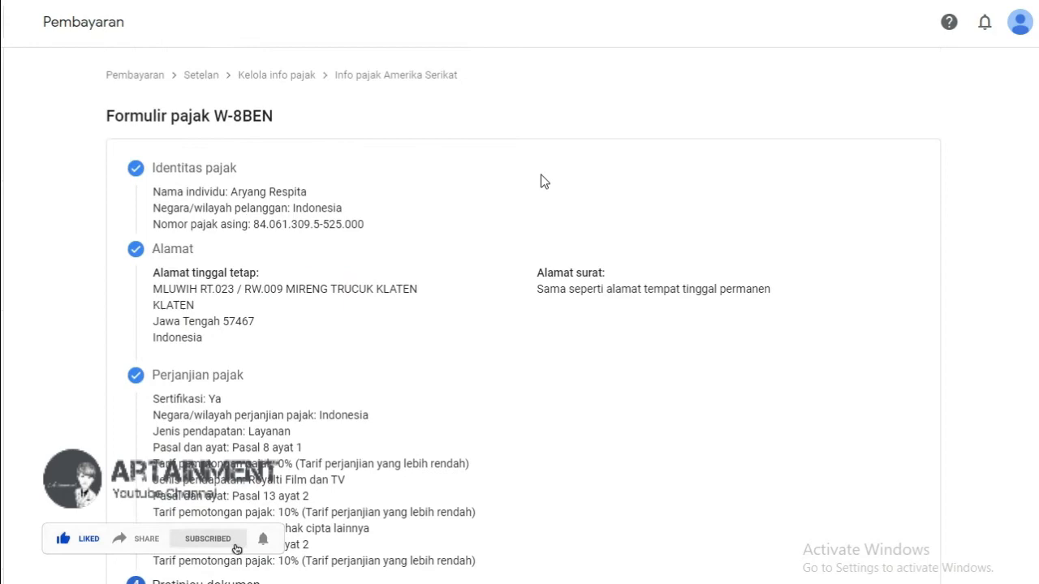
scroll(536, 179, "down", 3)
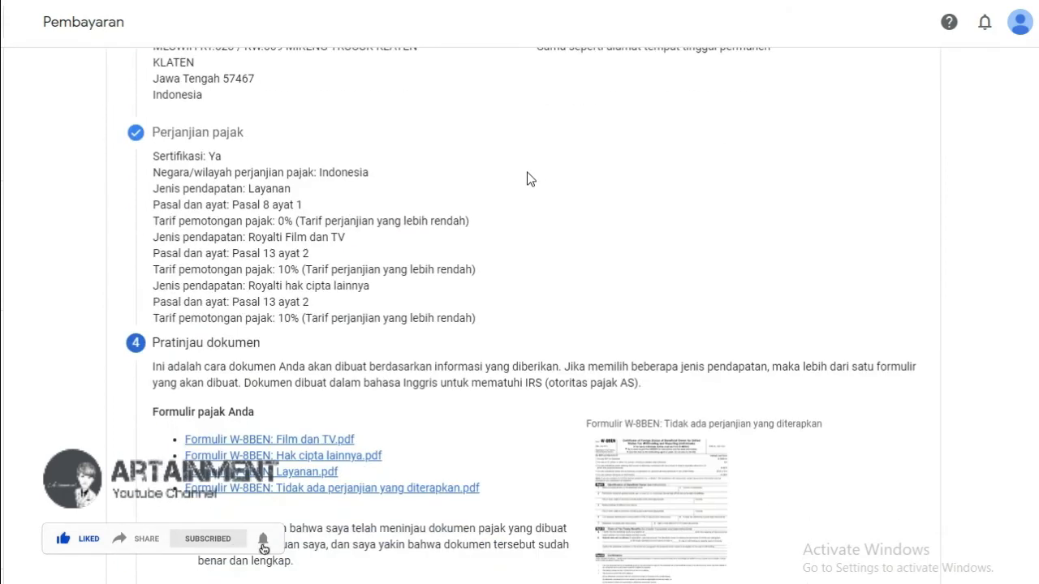
scroll(529, 178, "down", 2)
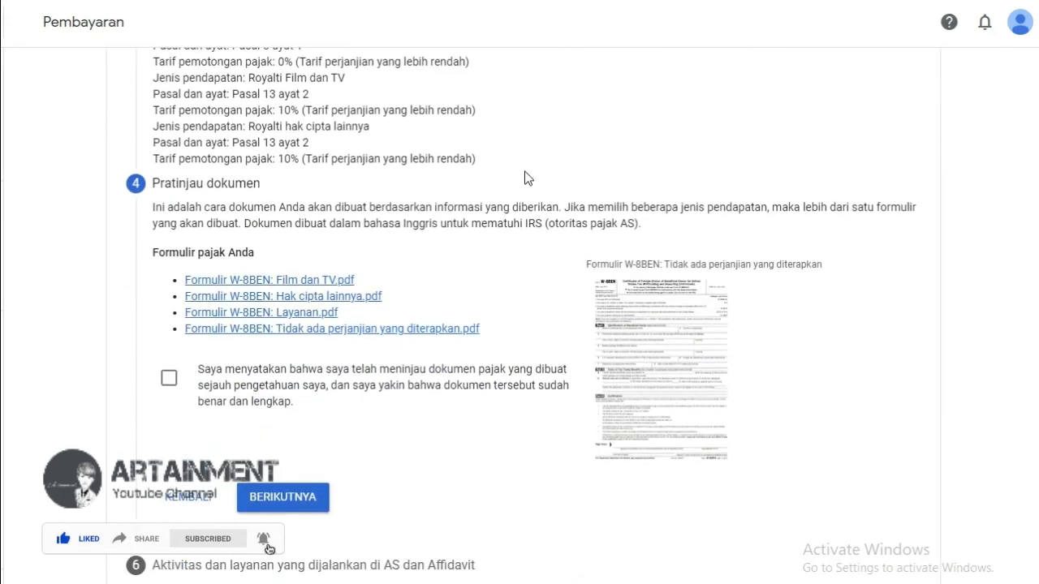
scroll(526, 174, "up", 2)
scroll(382, 204, "down", 1)
scroll(187, 263, "up", 2)
scroll(186, 264, "down", 2)
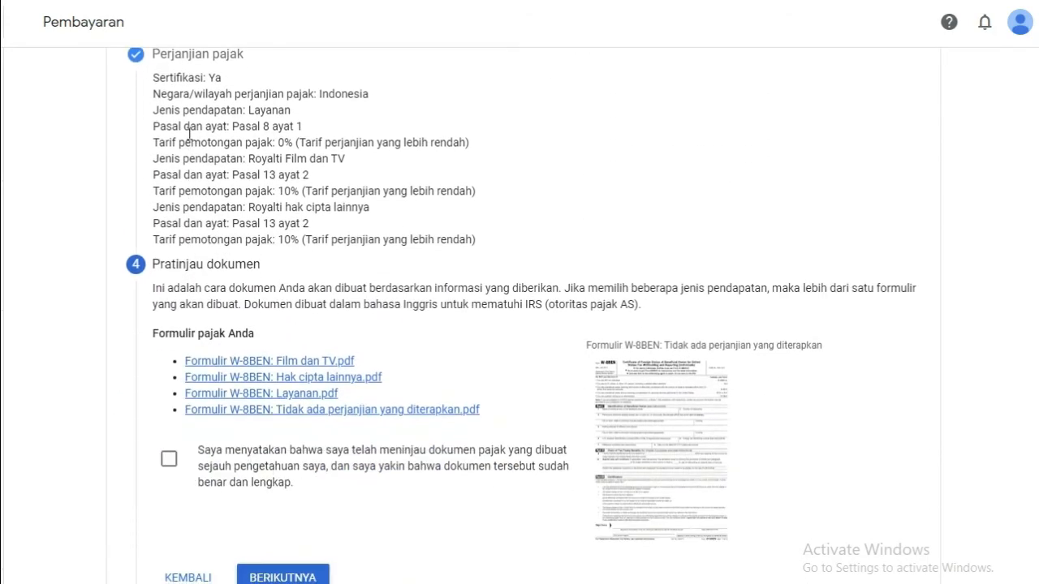
scroll(469, 250, "down", 1)
scroll(468, 251, "up", 1)
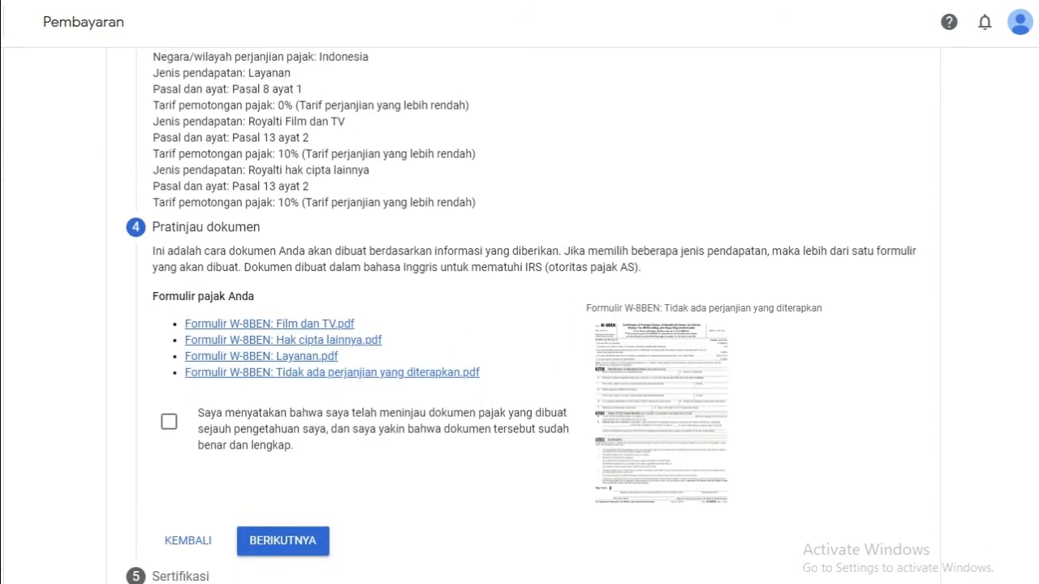
scroll(309, 232, "up", 4)
scroll(309, 232, "down", 5)
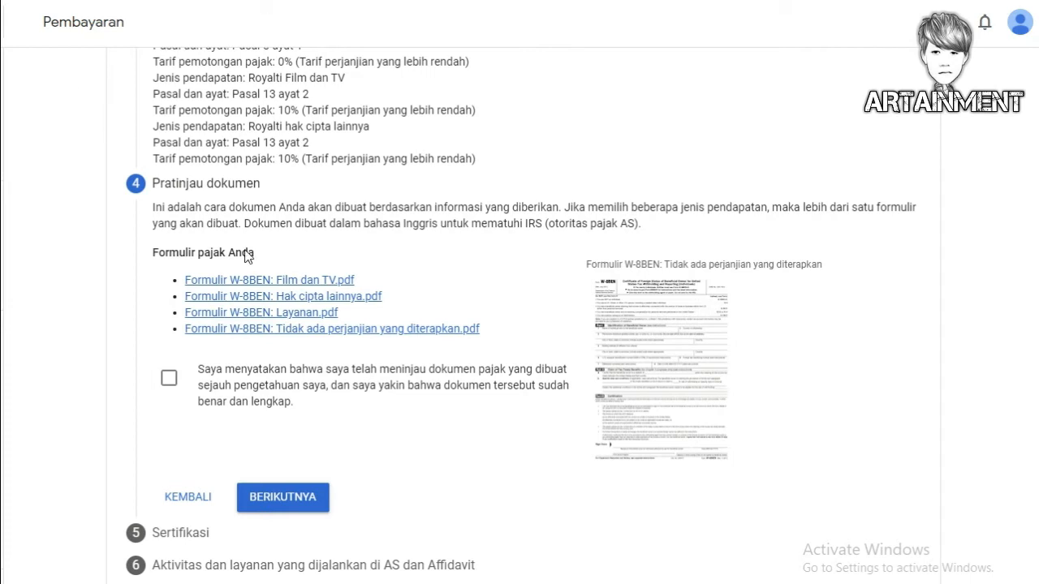
left_click(167, 379)
On the Sertifikasi step, enter your full legal name in Nama lengkap resmi.
left_click(299, 500)
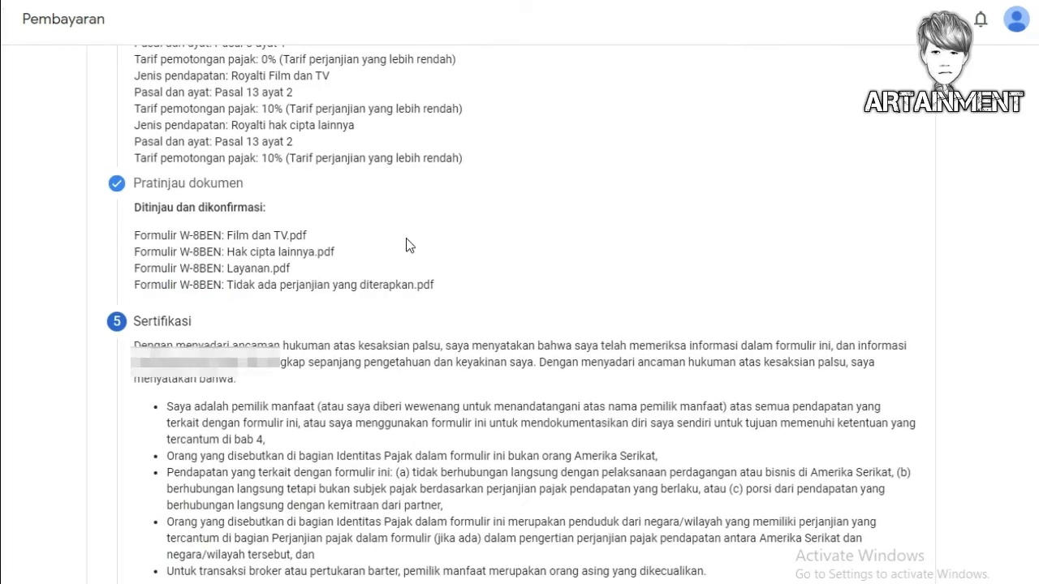
scroll(620, 324, "down", 5)
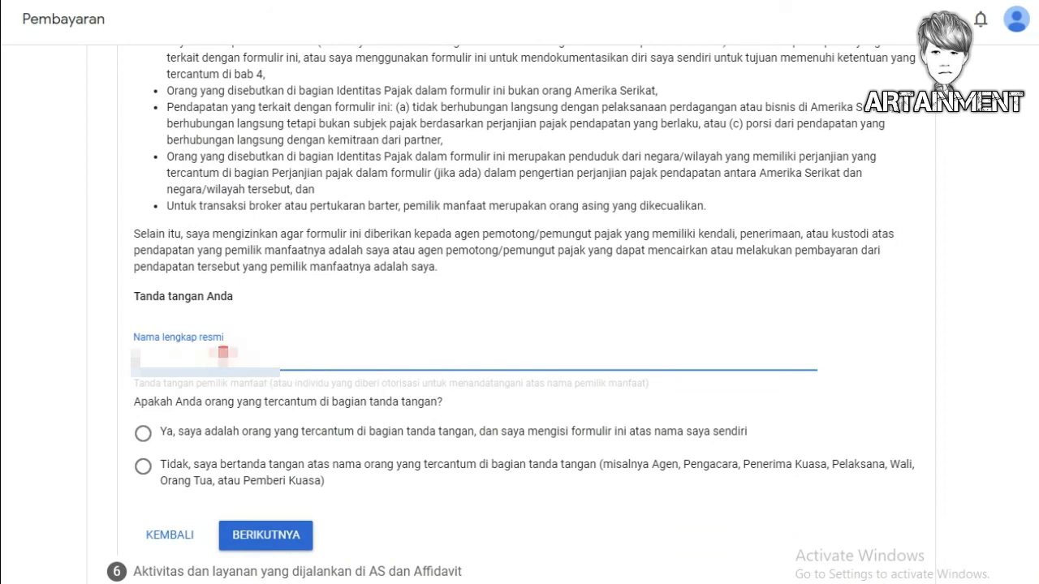
type("Muhammad")
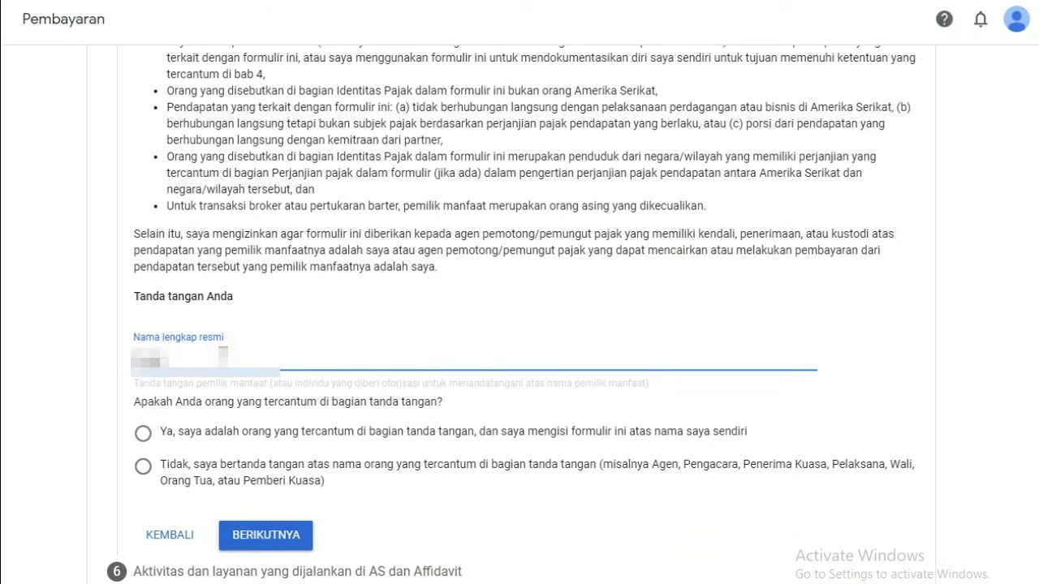
type(" Rizal")
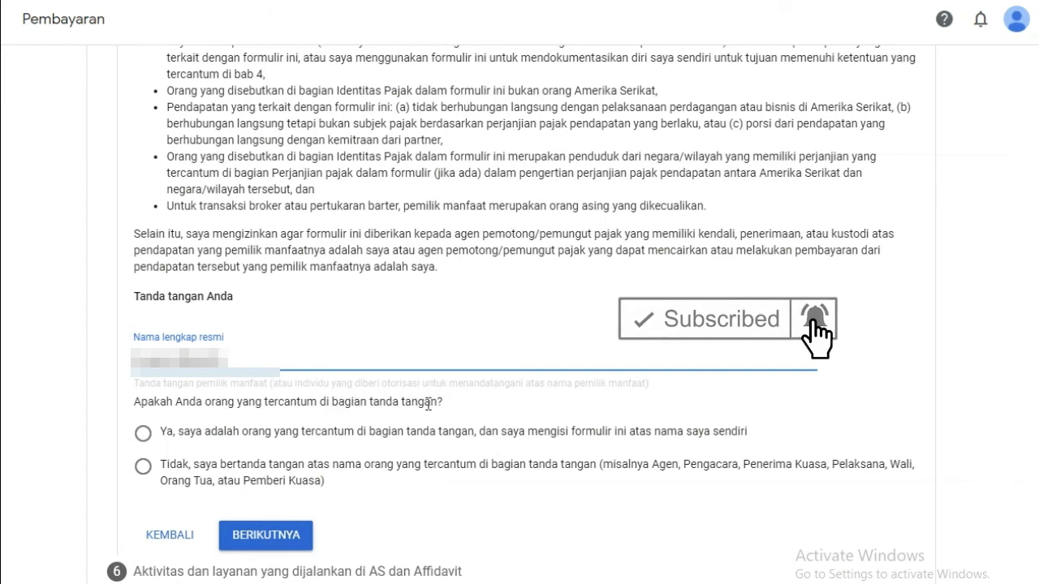
Confirm you are the person named in the signature, answering 'Ya, saya adalah orang yang tercantum…'.
left_click_drag(449, 403, 106, 411)
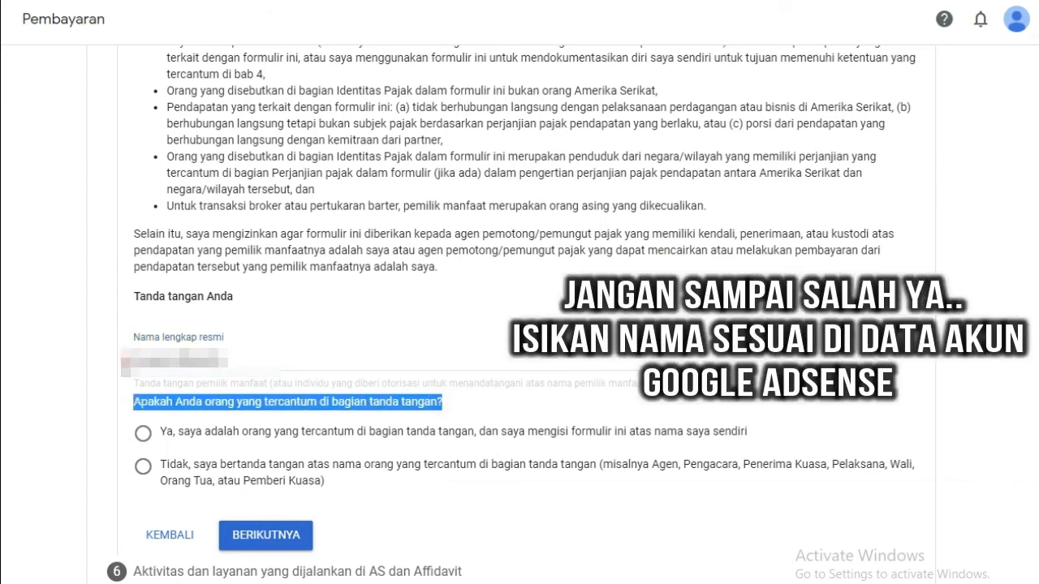
left_click_drag(122, 357, 234, 358)
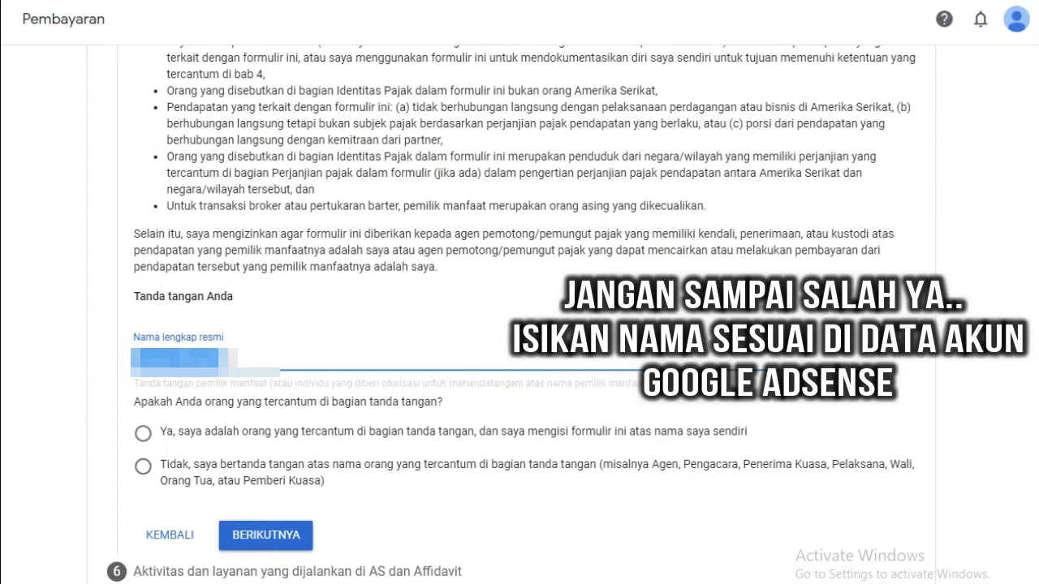
left_click(457, 399)
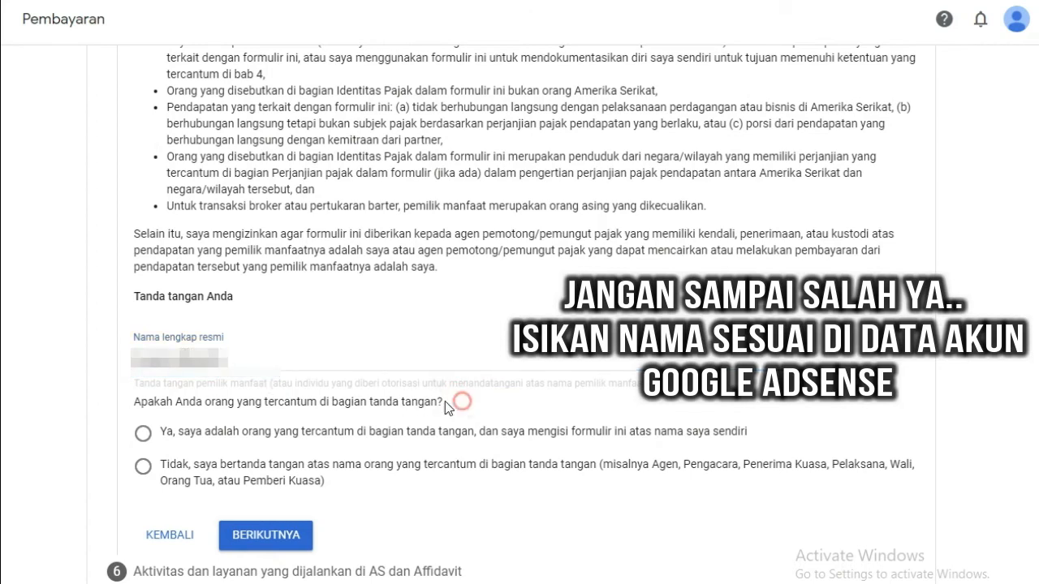
left_click_drag(445, 401, 130, 358)
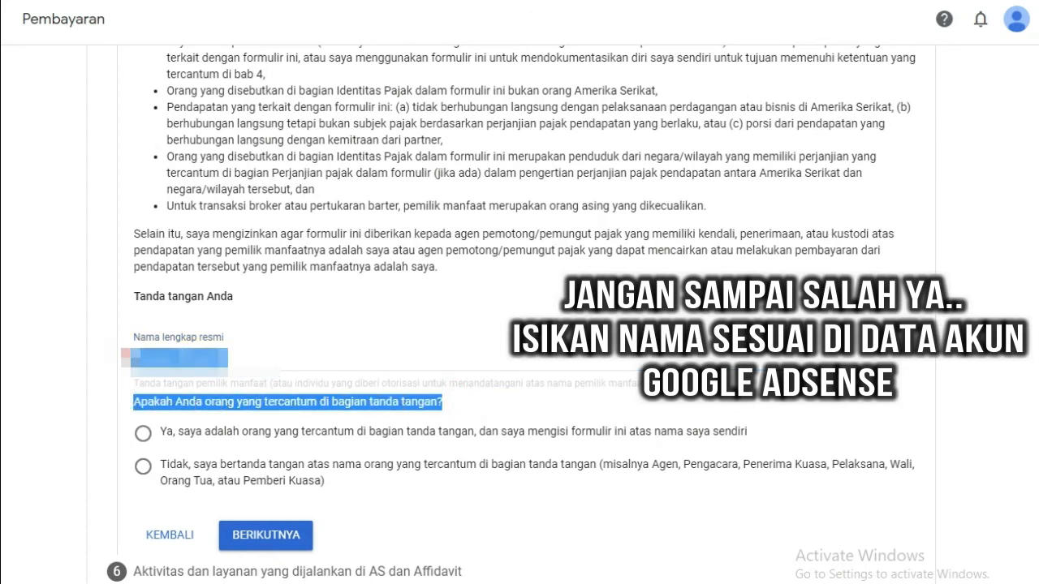
left_click(130, 357)
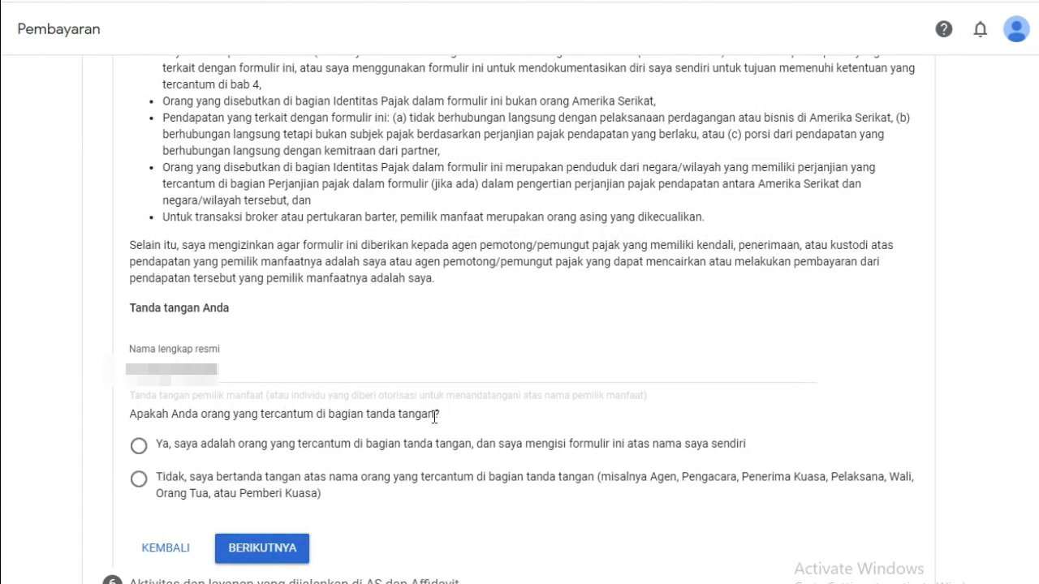
left_click(138, 446)
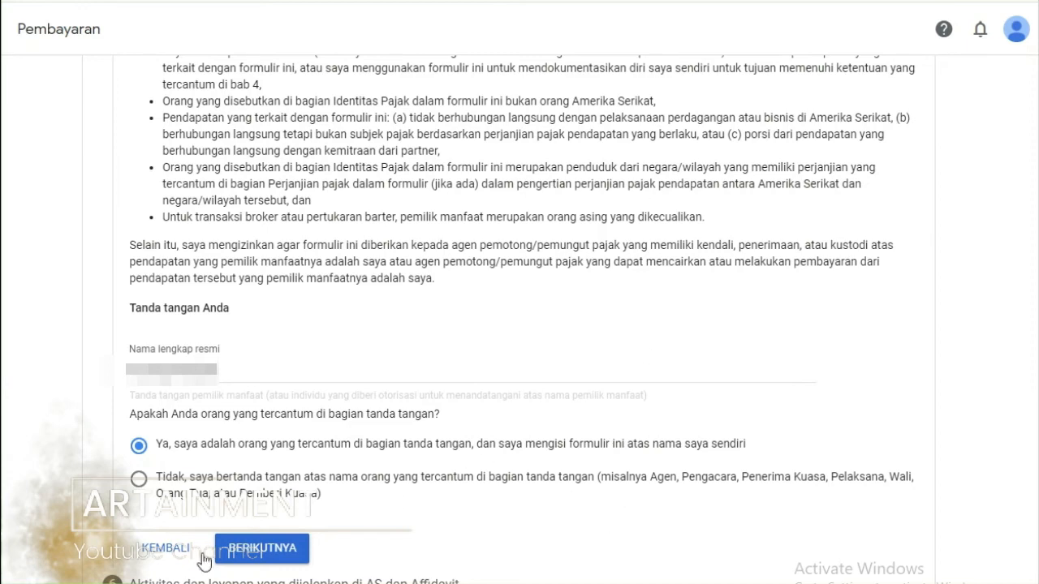
Answer Tidak to US activities and declare services are performed entirely outside the US.
left_click(273, 548)
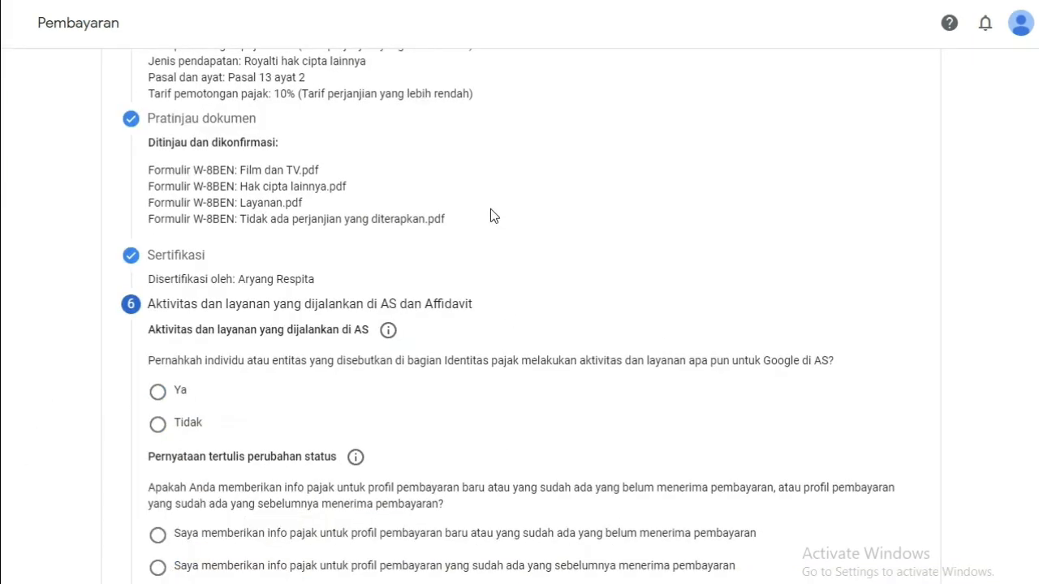
scroll(601, 515, "down", 2)
scroll(598, 511, "up", 2)
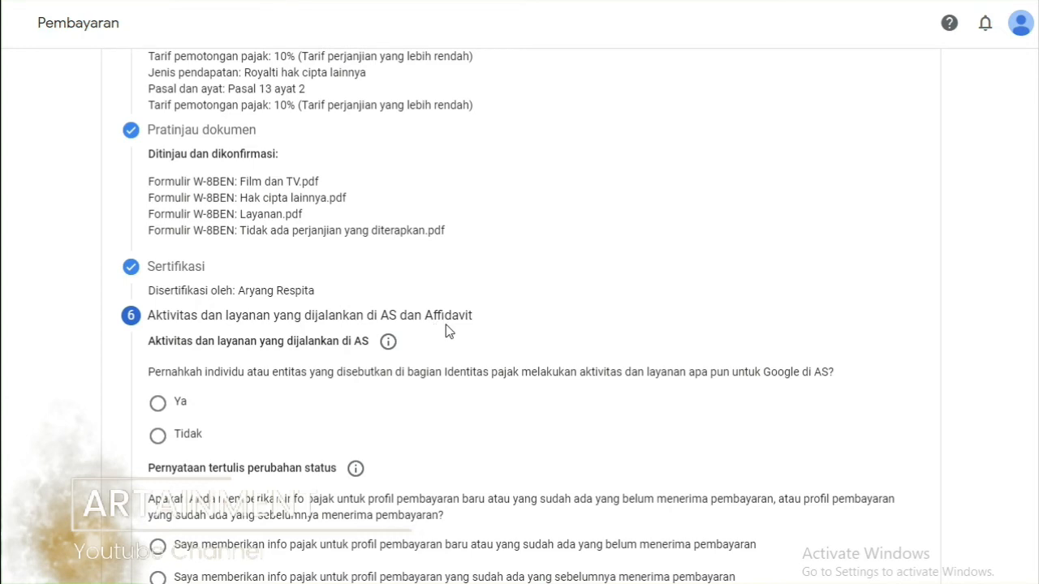
scroll(460, 347, "down", 1)
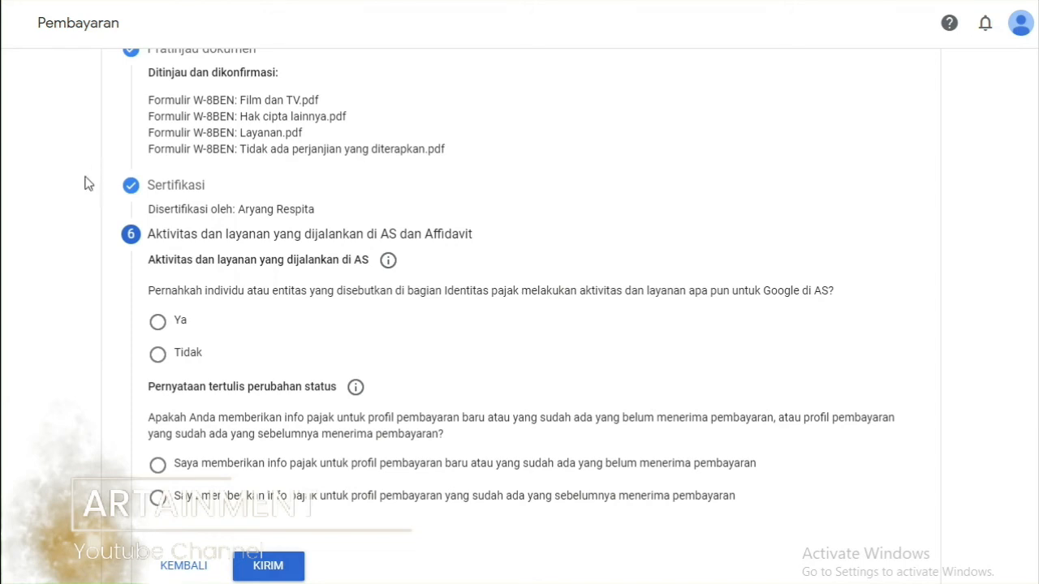
left_click(158, 353)
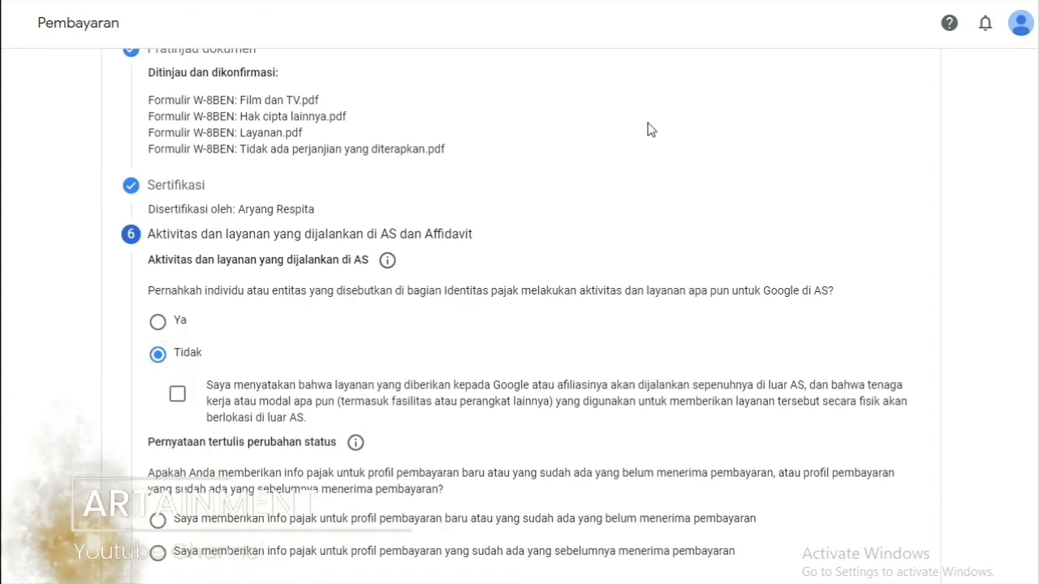
scroll(484, 263, "down", 1)
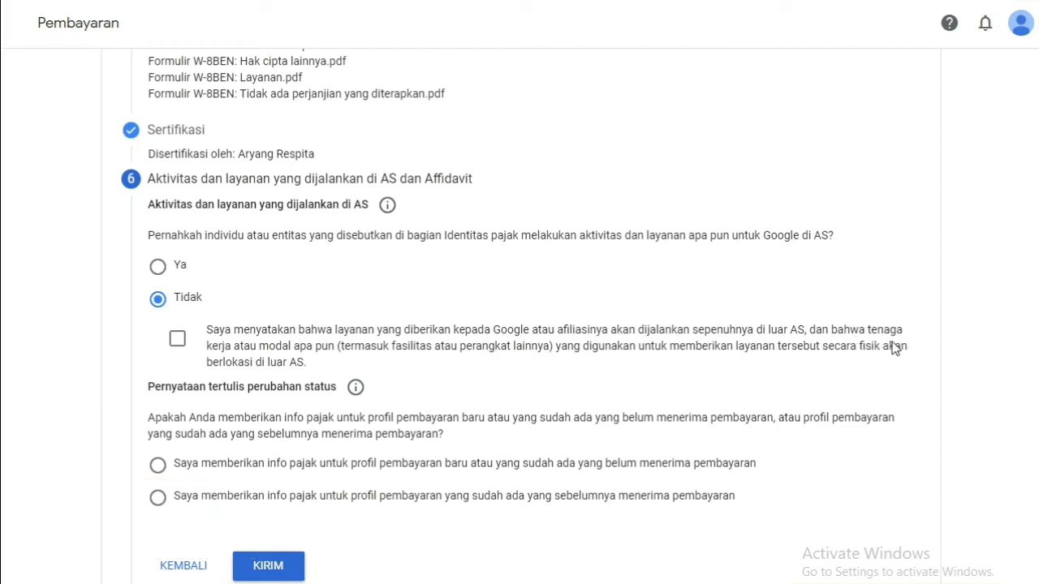
left_click(177, 341)
Choose the not-yet-paid 'Saya memberikan info pajak…' affidavit and submit the W-8BEN with KIRIM.
scroll(311, 425, "up", 3)
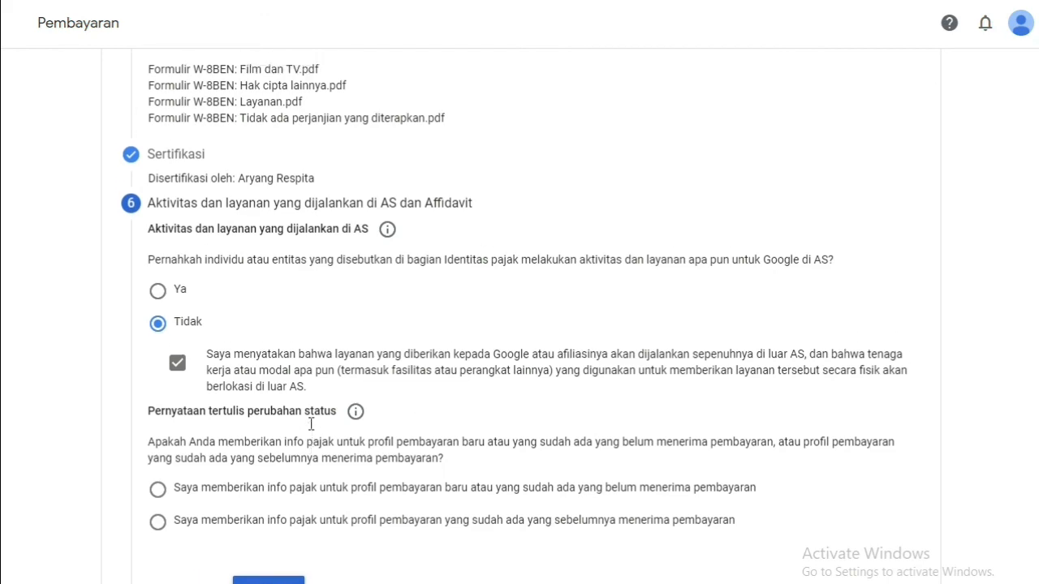
scroll(313, 434, "down", 1)
scroll(314, 434, "down", 2)
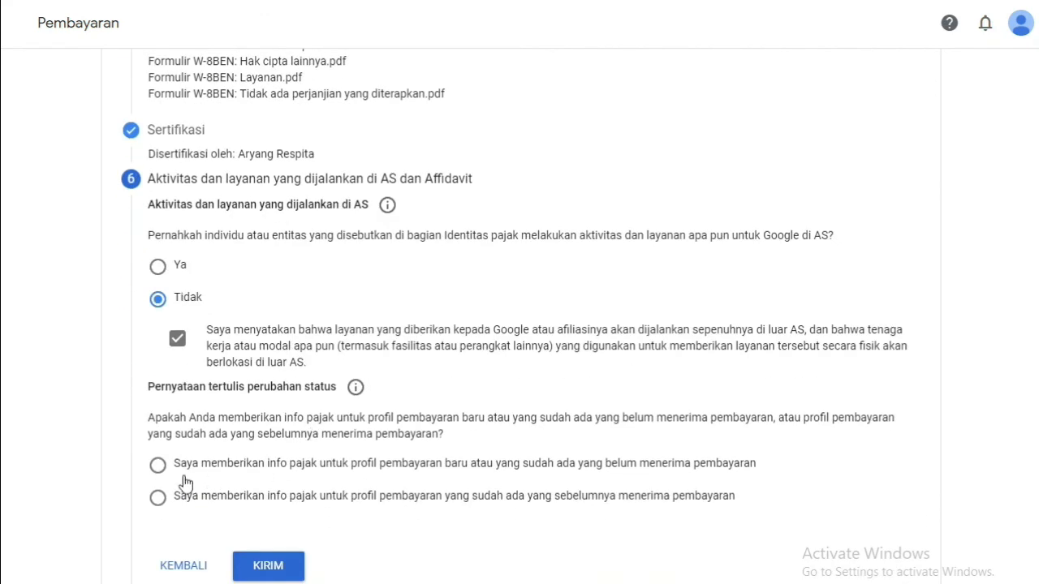
left_click(157, 464)
scroll(325, 508, "up", 1)
scroll(336, 568, "down", 1)
scroll(290, 227, "up", 6)
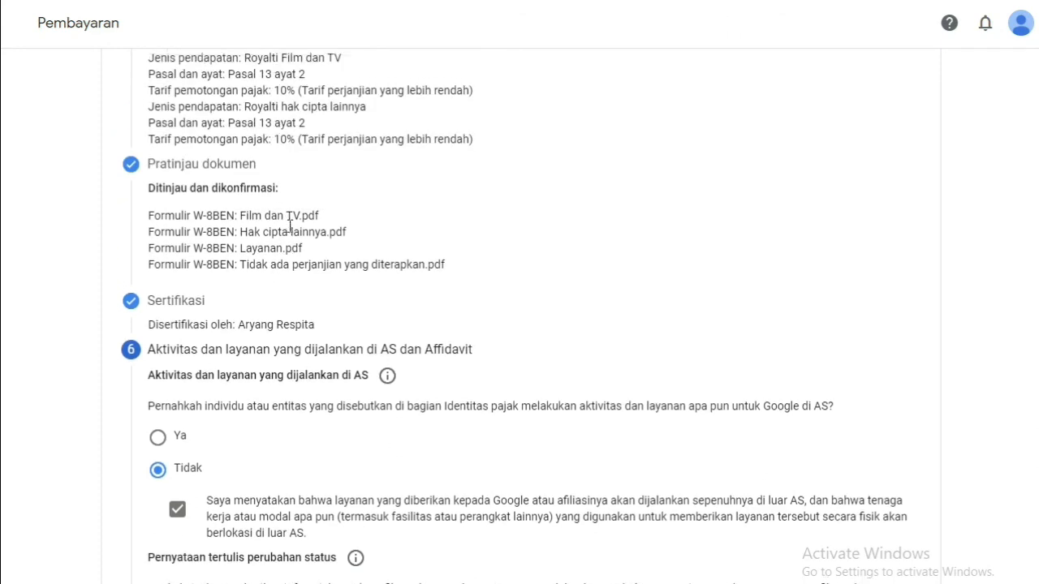
scroll(290, 226, "down", 6)
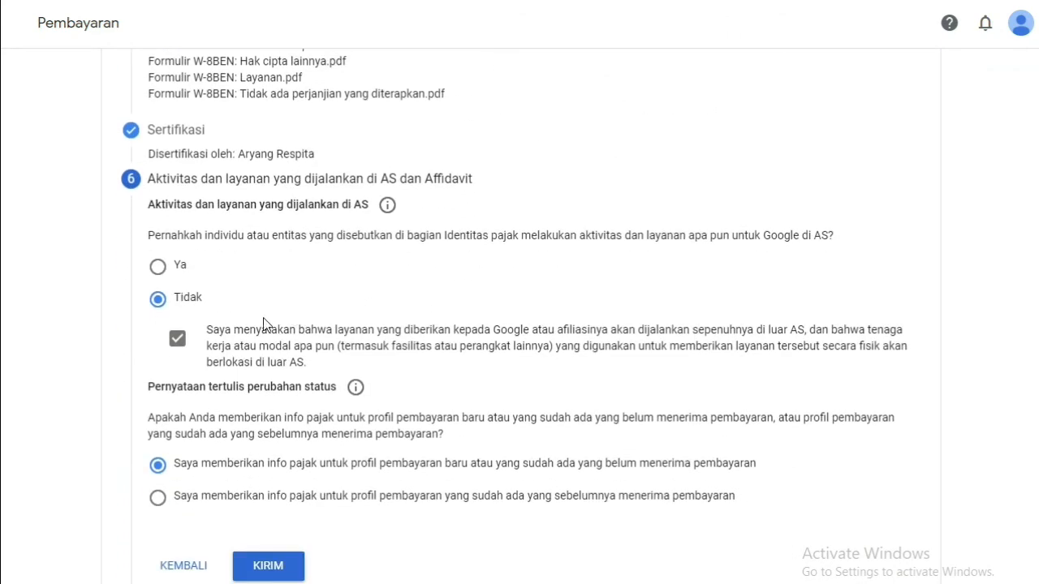
left_click(271, 566)
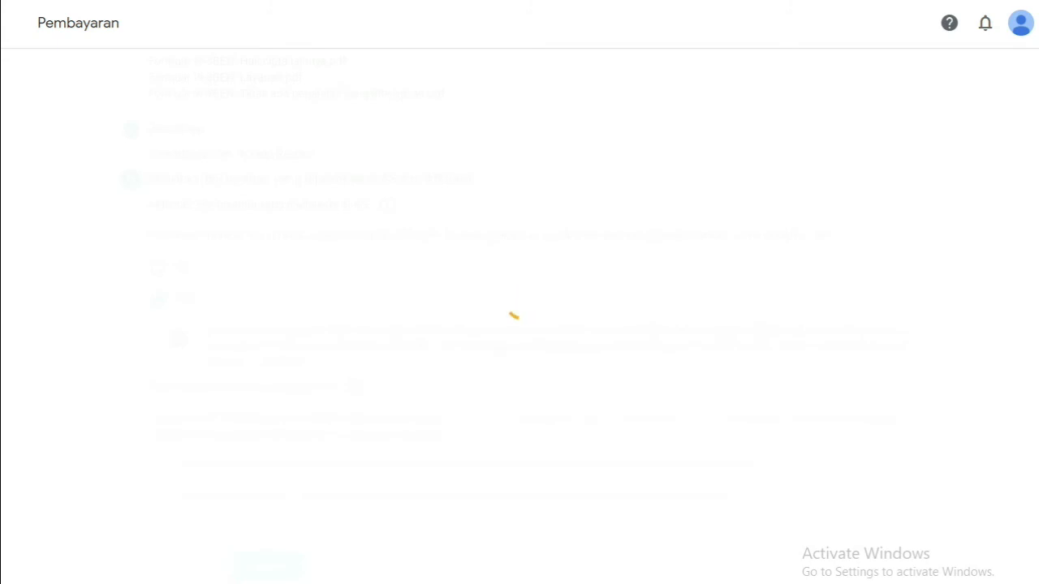
Check the submitted W-8BEN's date and claimed 10%, 10% and 0% rates on Kelola info pajak.
mouse_move(406, 583)
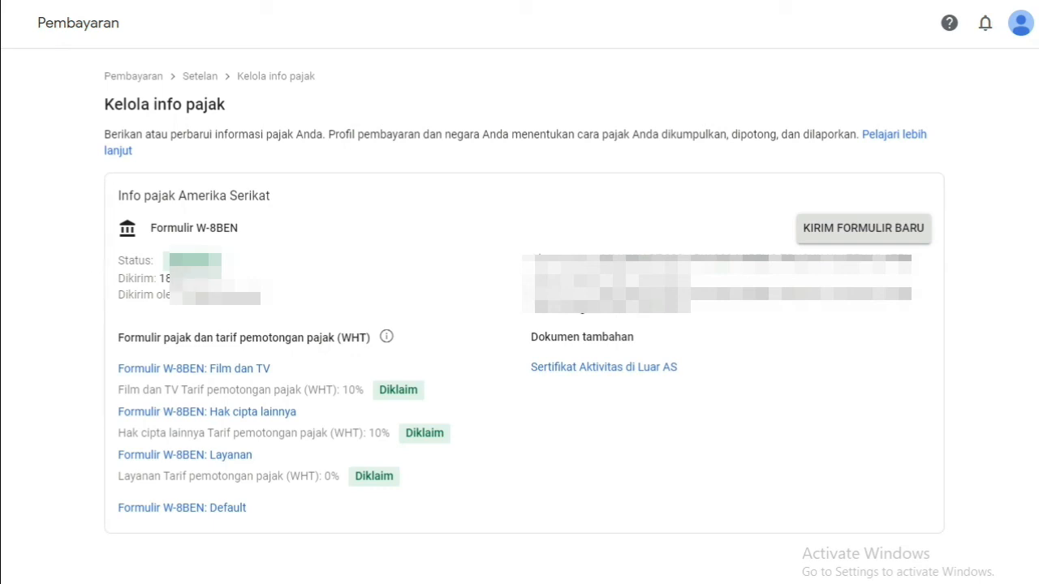
left_click_drag(159, 278, 221, 280)
left_click(173, 306)
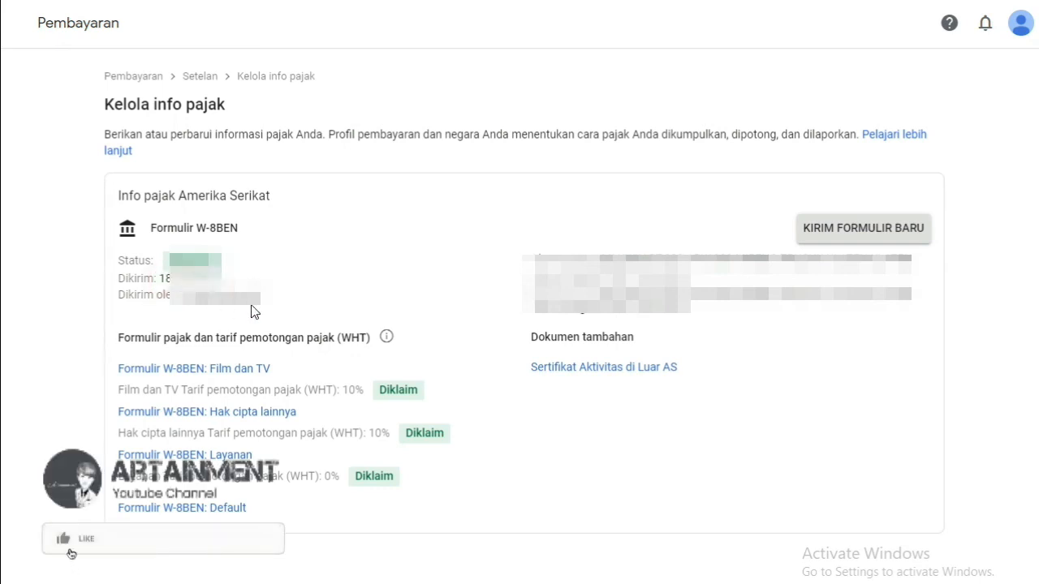